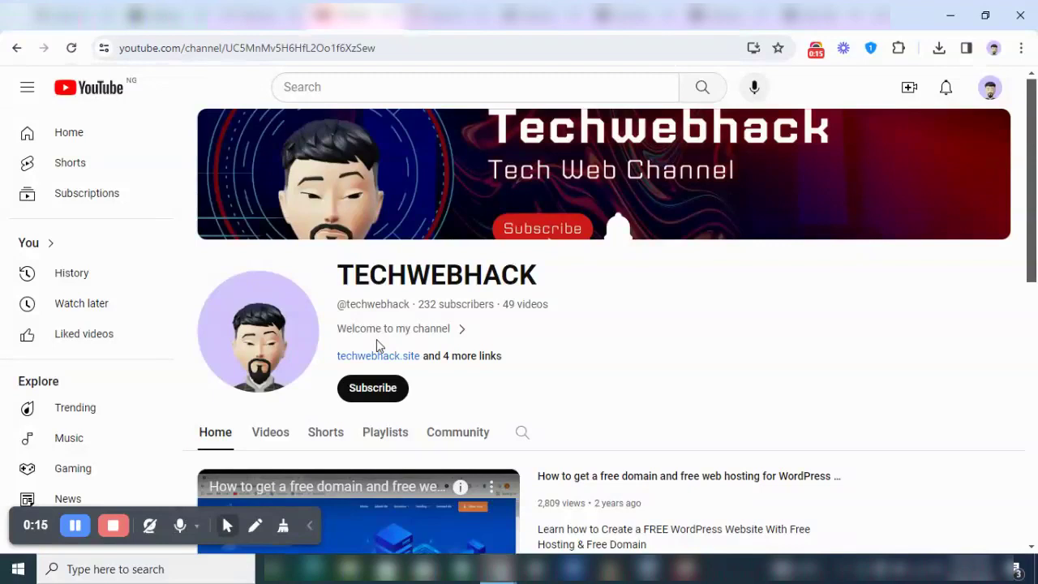
Check the new site's details on TasteWP while browsing the TECHWEBHACK YouTube channel
{"action": "left_click", "coordinate": [442, 10]}
{"action": "left_click", "coordinate": [354, 11]}
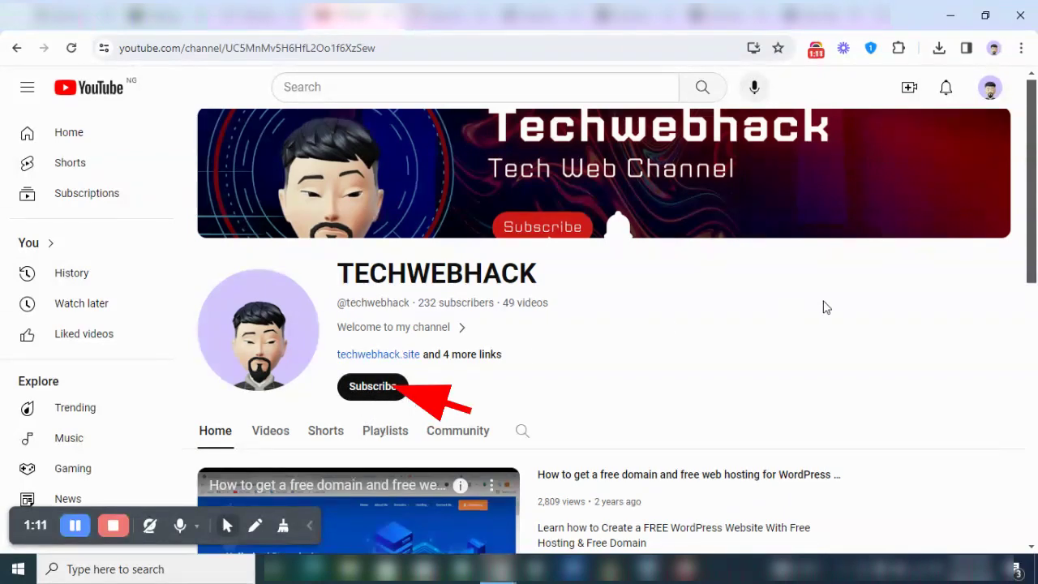
{"action": "left_click_drag", "start_coordinate": [1037, 227], "coordinate": [1037, 213]}
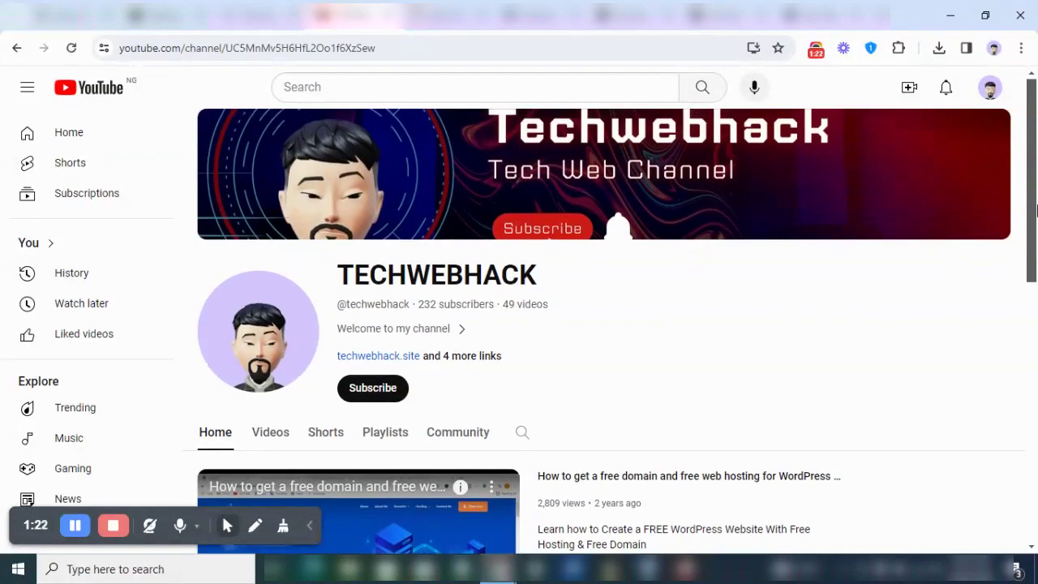
{"action": "scroll", "coordinate": [1037, 206], "scroll_direction": "down", "scroll_amount": 1}
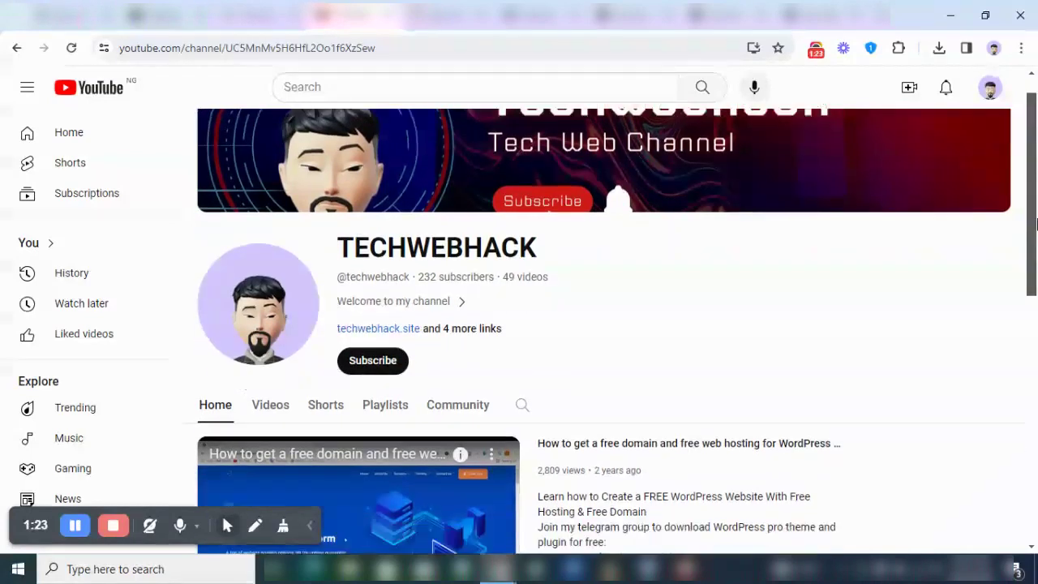
{"action": "scroll", "coordinate": [1036, 203], "scroll_direction": "up", "scroll_amount": 1}
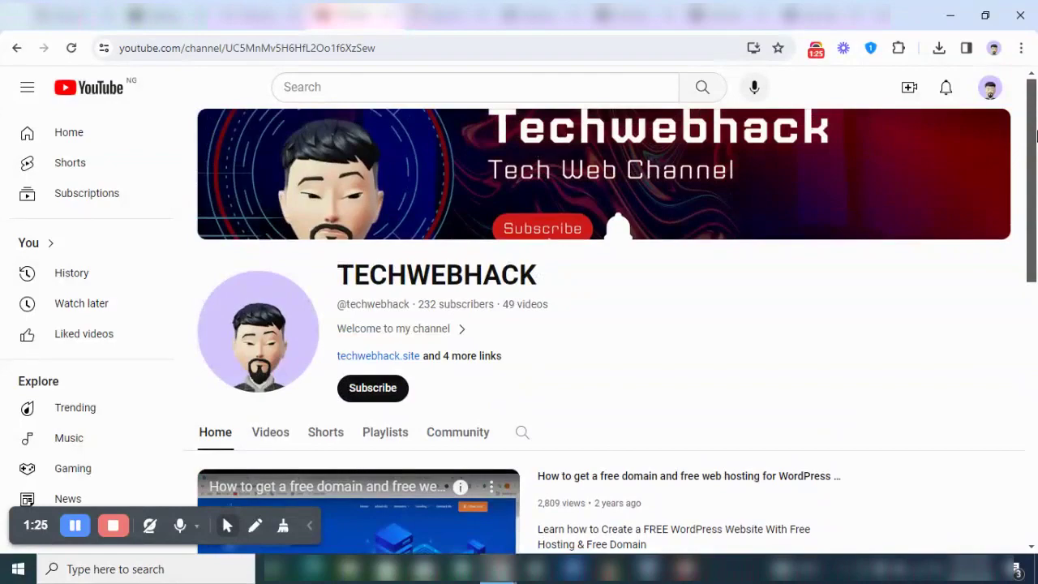
{"action": "mouse_move", "coordinate": [1036, 136]}
{"action": "left_mouse_down"}
{"action": "mouse_move", "coordinate": [1036, 209]}
{"action": "mouse_move", "coordinate": [1037, 126]}
{"action": "left_mouse_up"}
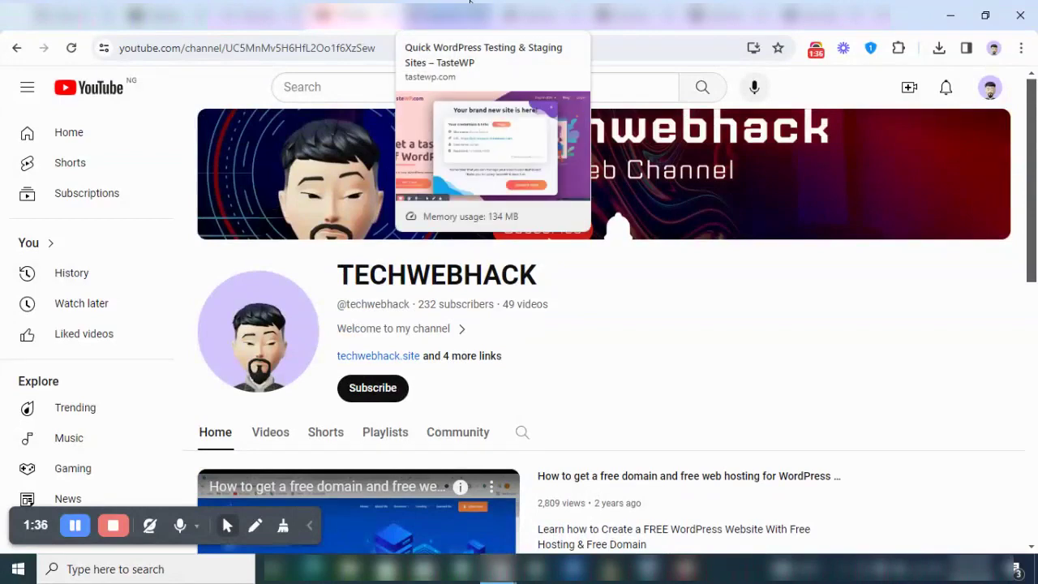
{"action": "left_click", "coordinate": [459, 2]}
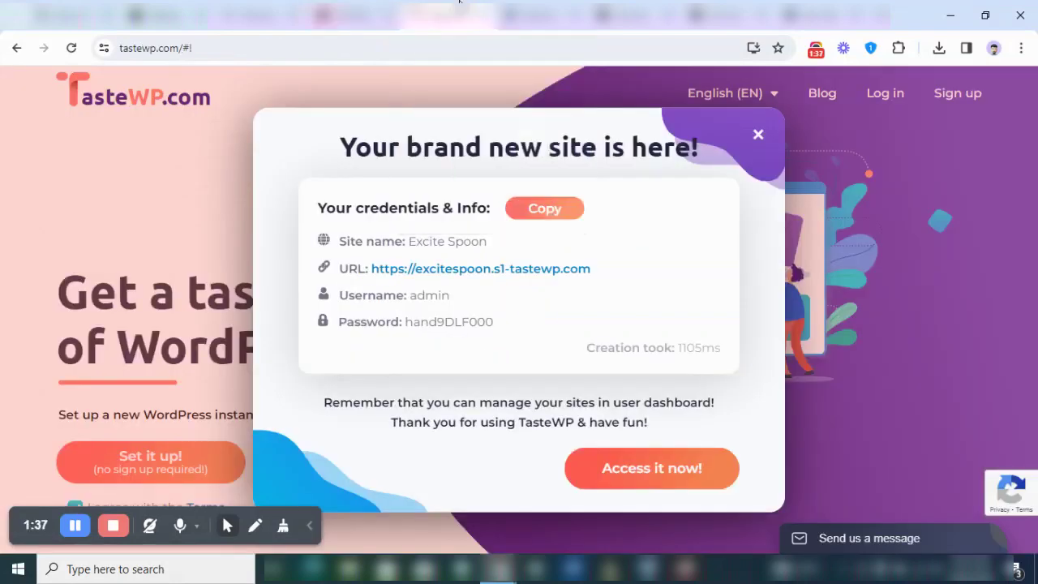
{"action": "left_click", "coordinate": [357, 13]}
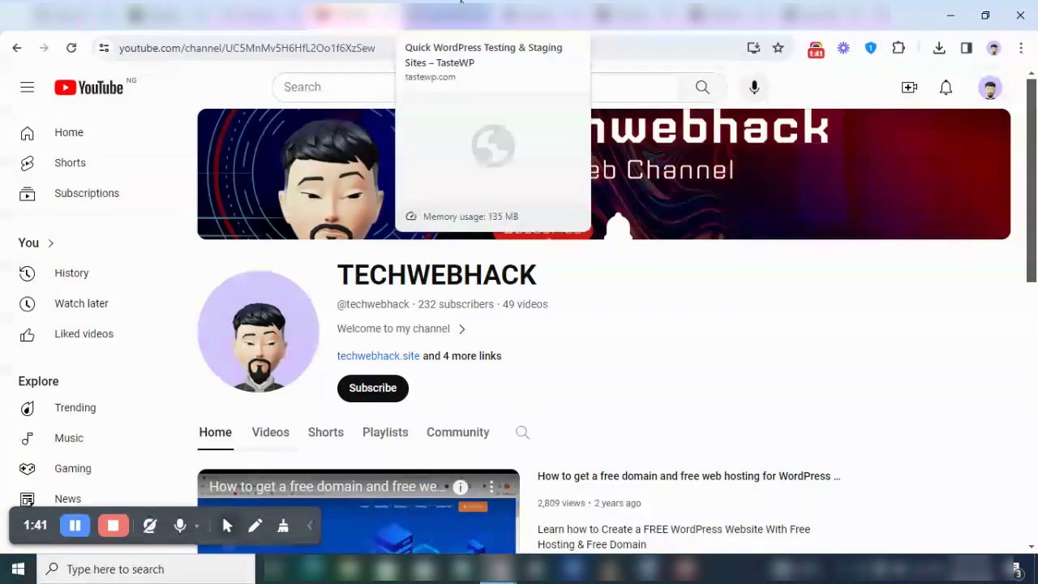
Bring up the Excite Spoon site's empty WordPress admin Dashboard
{"action": "left_click", "coordinate": [527, 3]}
{"action": "left_click", "coordinate": [451, 11]}
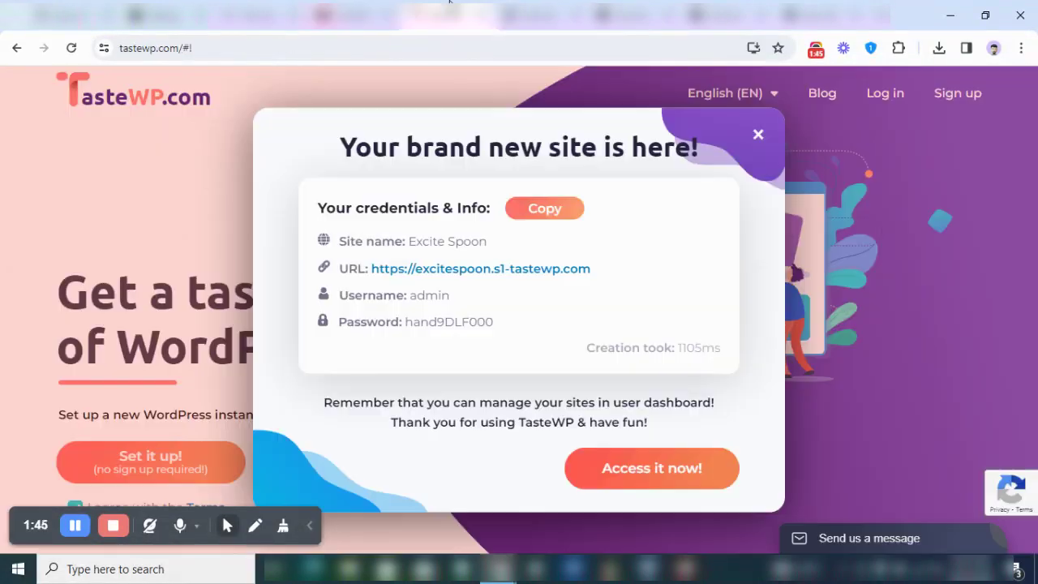
{"action": "left_click", "coordinate": [381, 12]}
{"action": "left_click_drag", "start_coordinate": [1033, 178], "coordinate": [1036, 276]}
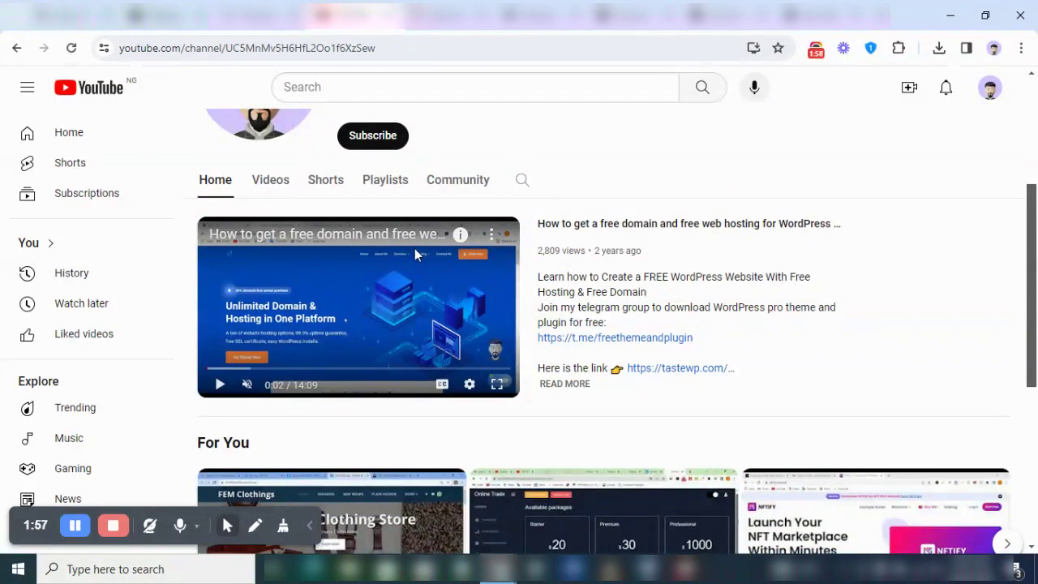
{"action": "left_click", "coordinate": [466, 12]}
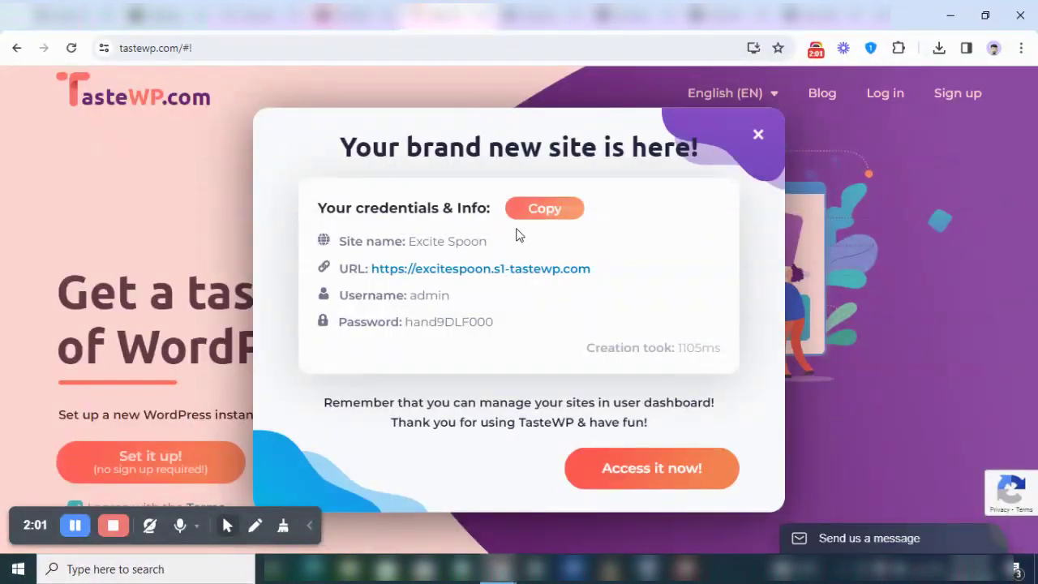
{"action": "left_click", "coordinate": [357, 12]}
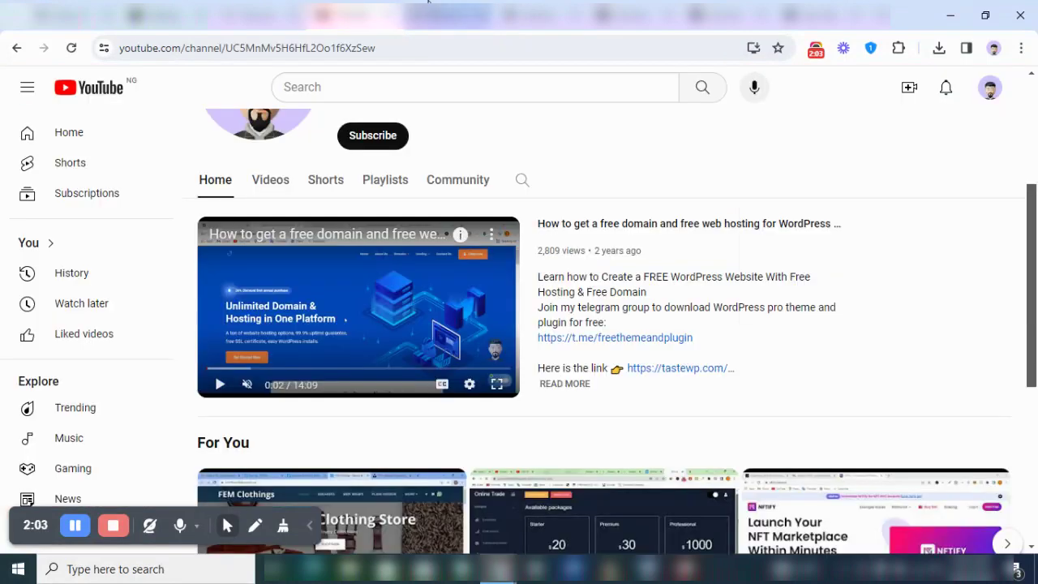
{"action": "left_click", "coordinate": [466, 12]}
{"action": "left_click", "coordinate": [535, 13]}
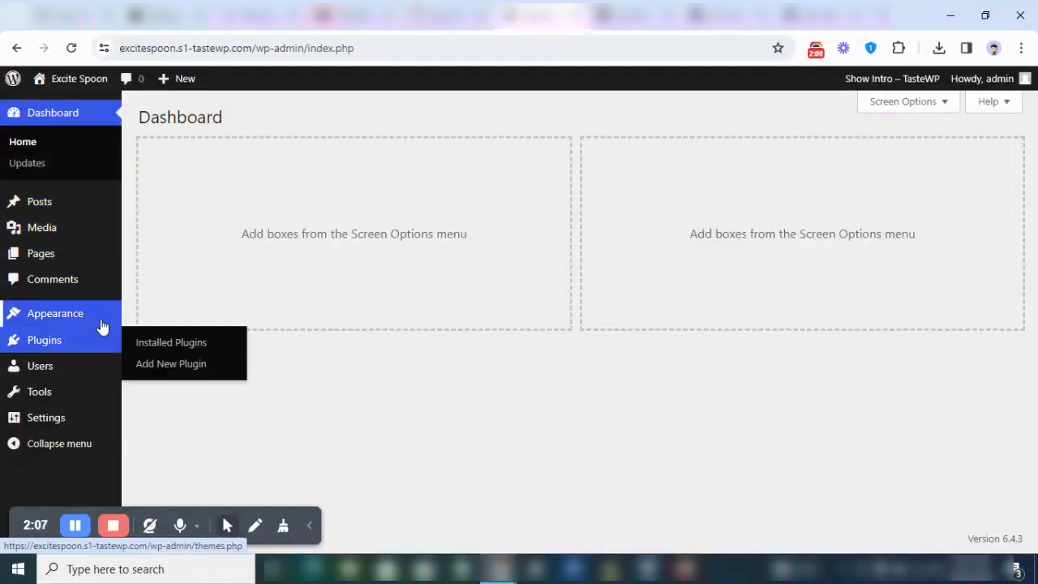
Search 'wp downgrade' in Add New Plugin, then install and activate WP Downgrade | Specific Core Version
{"action": "left_click", "coordinate": [75, 344]}
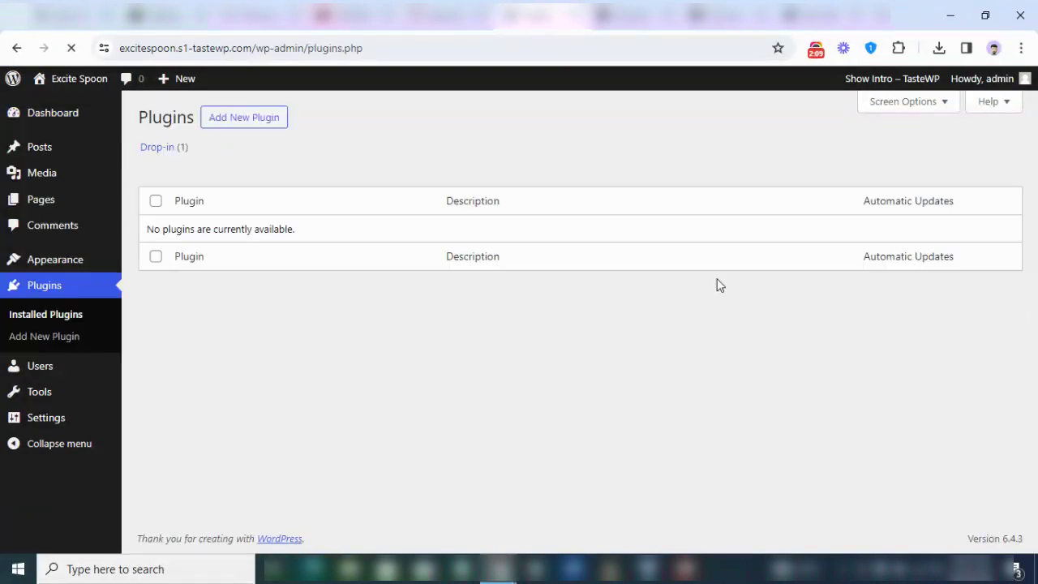
{"action": "left_click", "coordinate": [271, 120]}
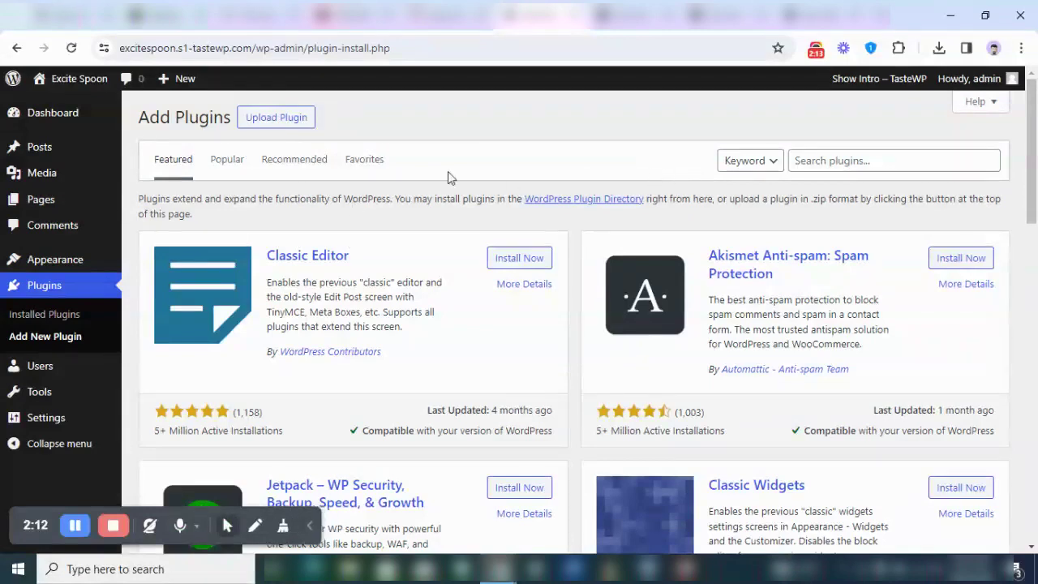
{"action": "left_click", "coordinate": [831, 160]}
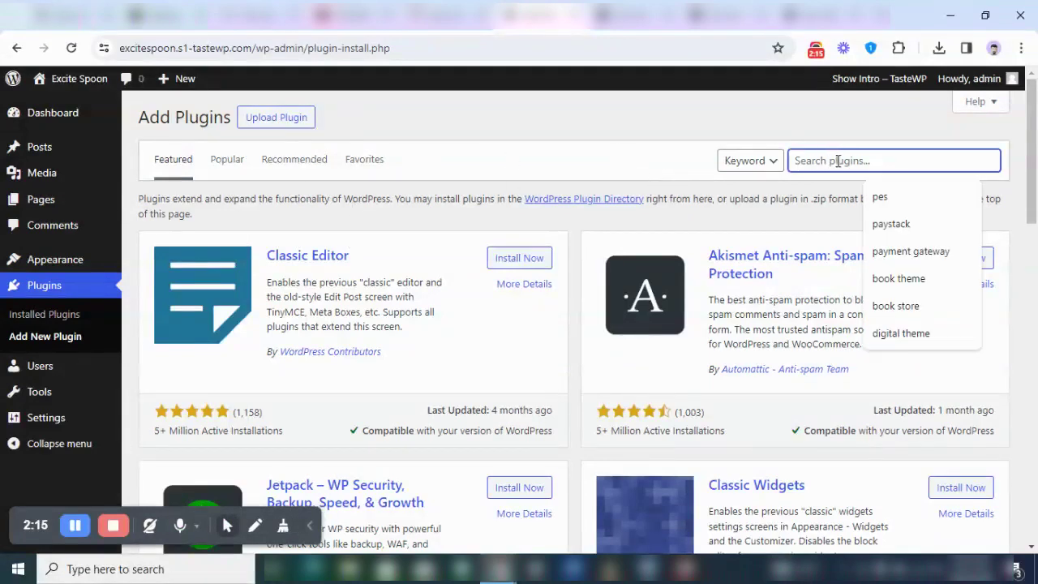
{"action": "type", "text": "wp"}
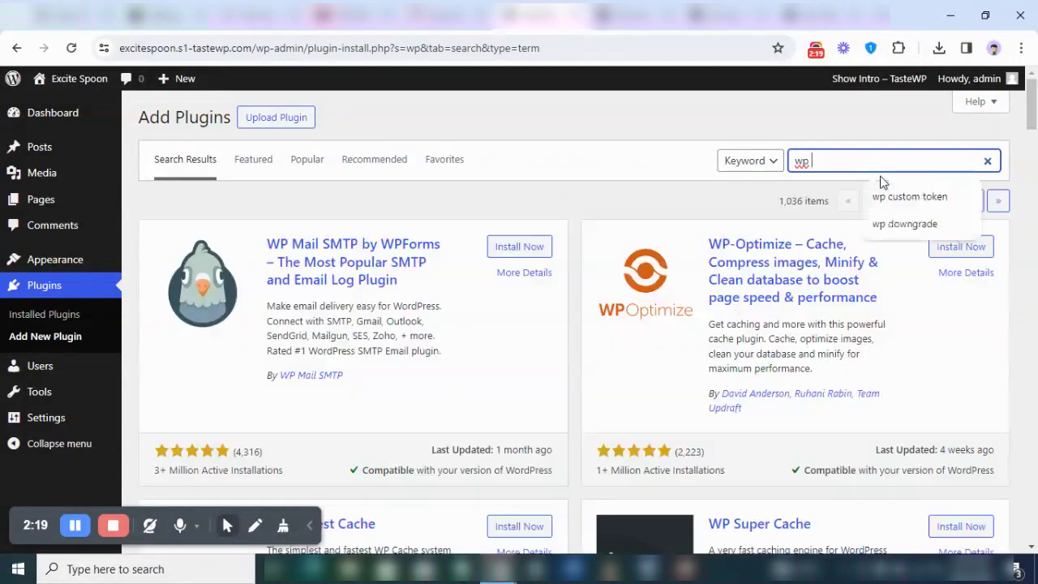
{"action": "type", "text": " downg"}
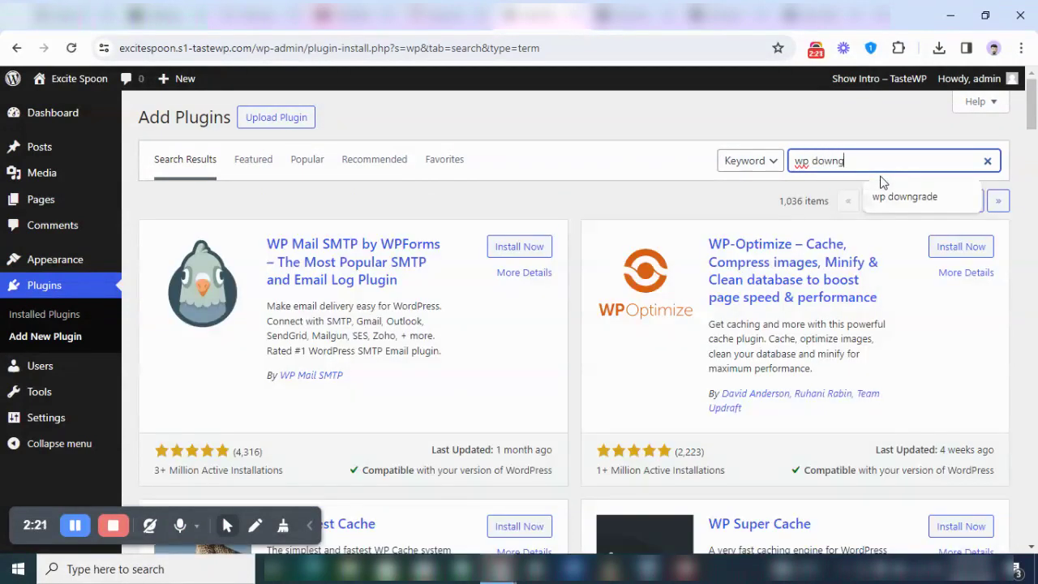
{"action": "type", "text": "rade"}
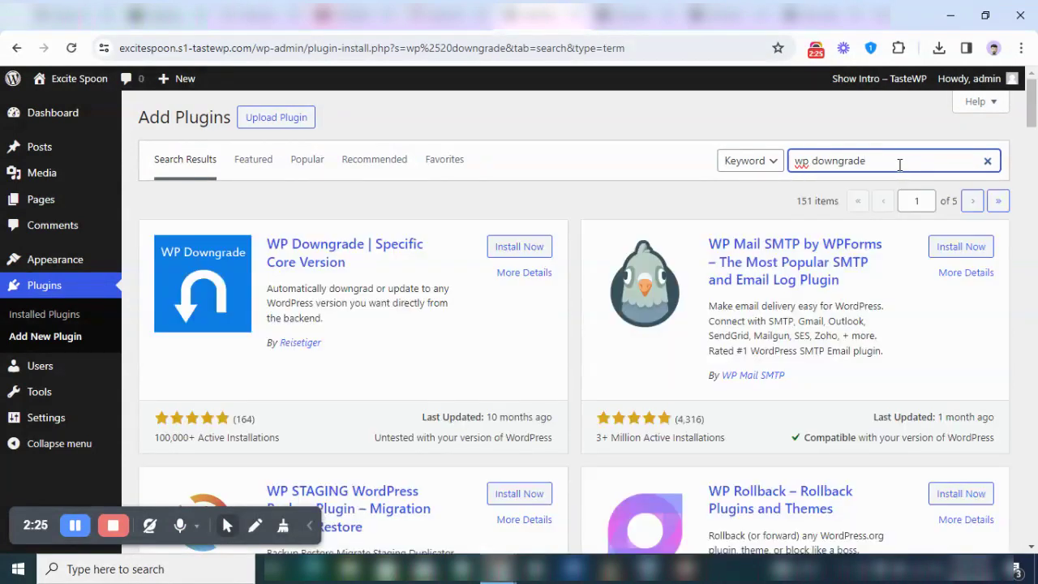
{"action": "left_click", "coordinate": [515, 257]}
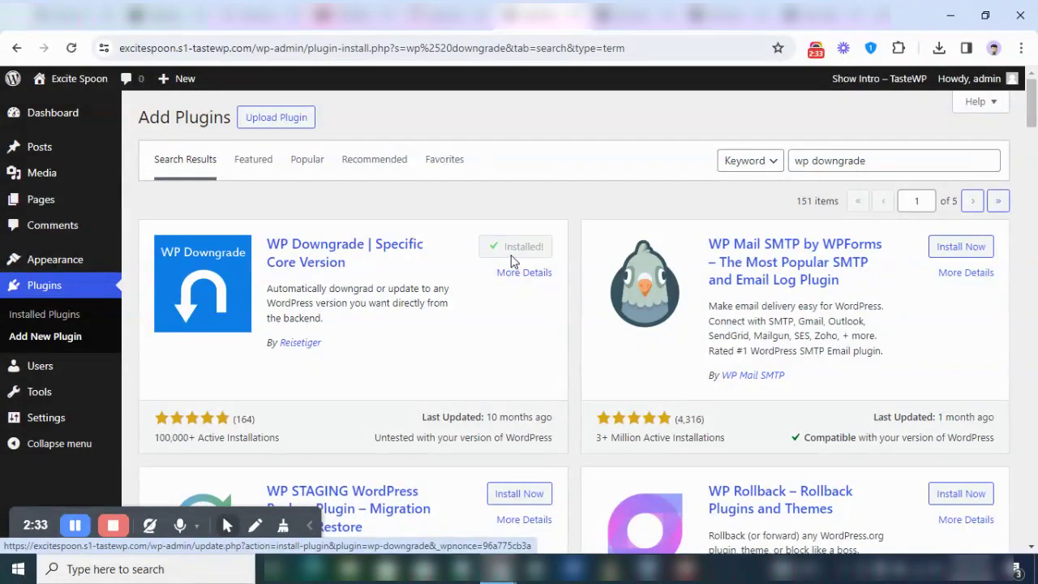
{"action": "left_click", "coordinate": [523, 253]}
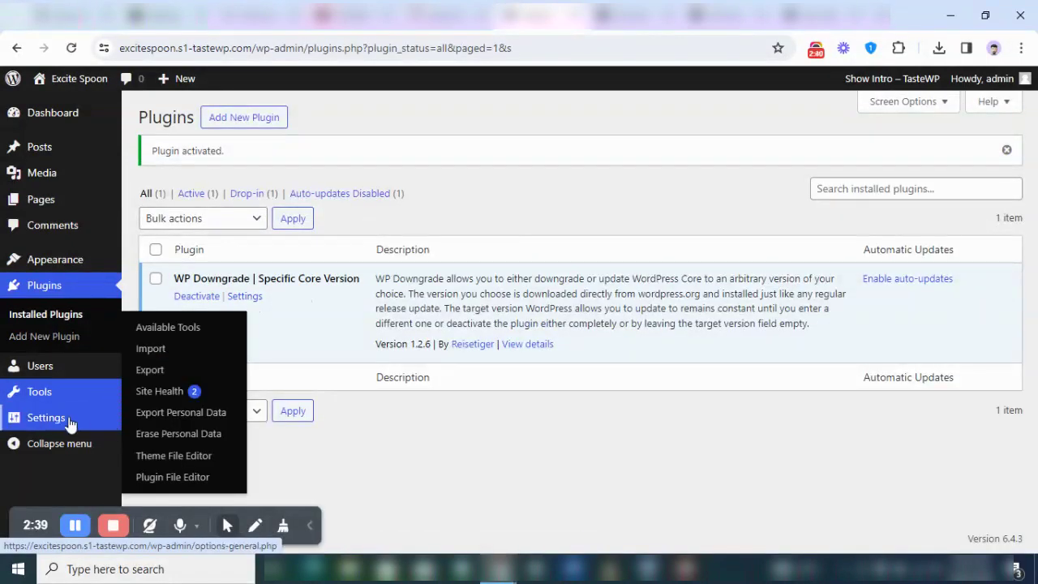
In WP Downgrade settings, replace the WordPress Target Version with 5.8.3
{"action": "mouse_move", "coordinate": [71, 422]}
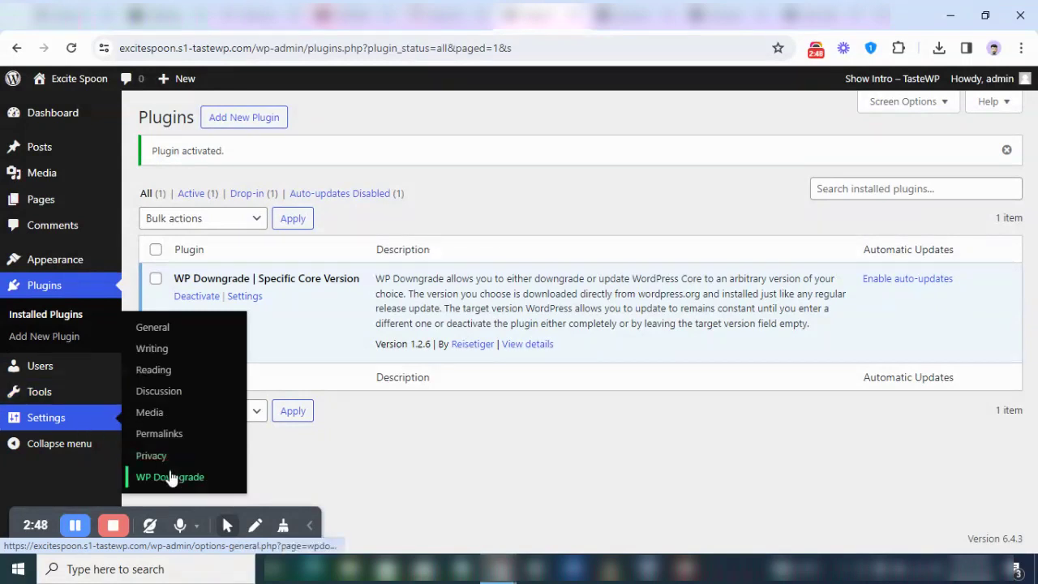
{"action": "left_click", "coordinate": [246, 297]}
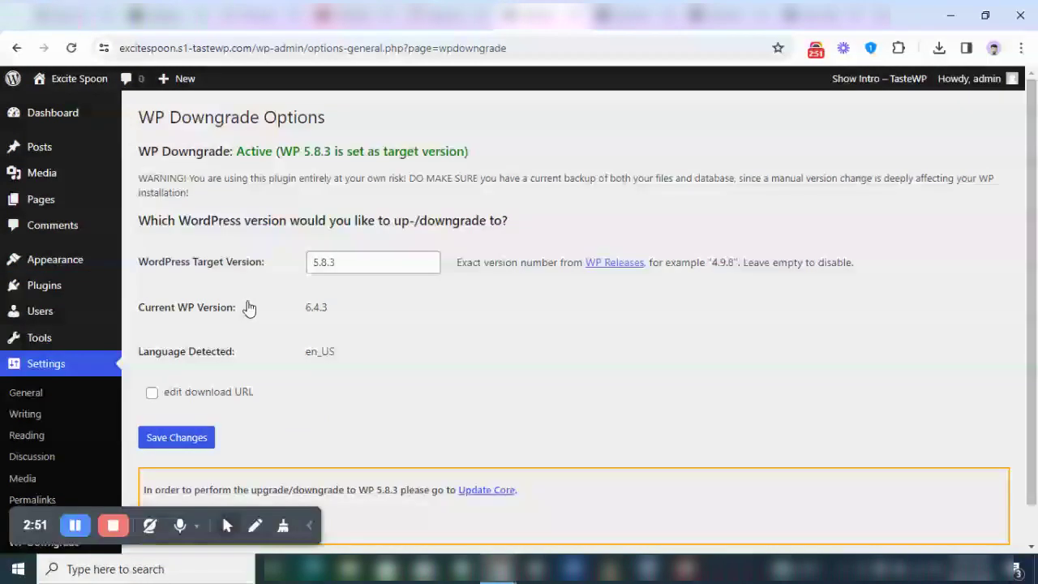
{"action": "left_click_drag", "start_coordinate": [359, 265], "coordinate": [268, 272]}
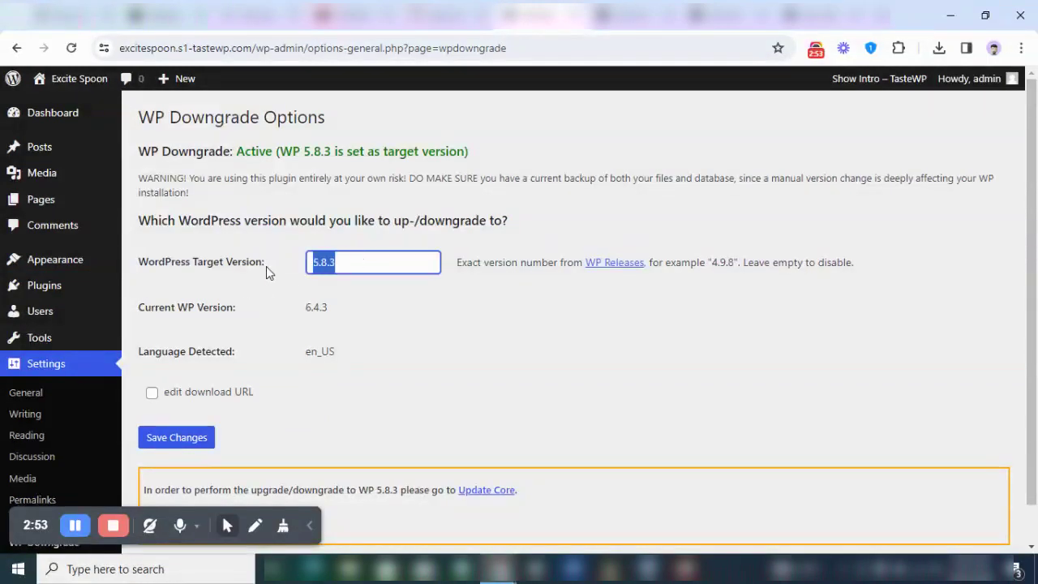
{"action": "key", "text": "BackSpace"}
{"action": "left_click", "coordinate": [365, 291]}
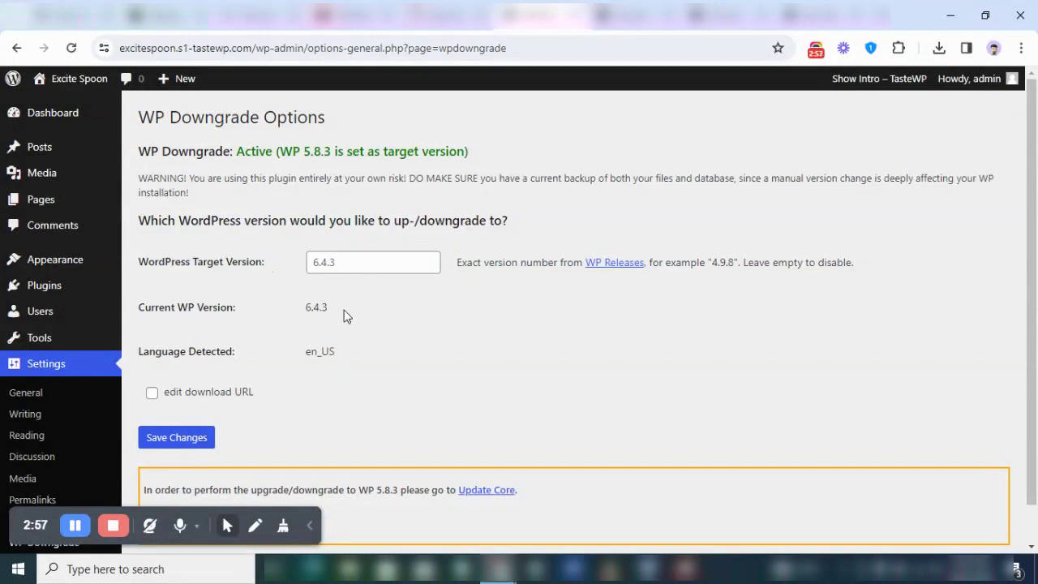
{"action": "left_click_drag", "start_coordinate": [342, 315], "coordinate": [287, 311]}
{"action": "left_click", "coordinate": [368, 261]}
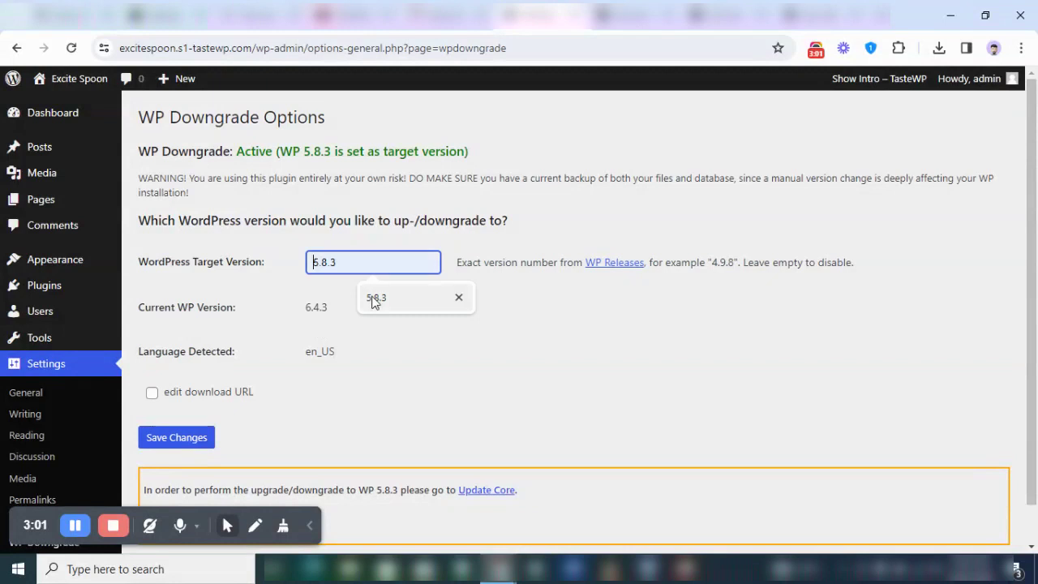
{"action": "left_click", "coordinate": [376, 298]}
Open the WP Releases link in a new tab and view it
{"action": "scroll", "coordinate": [696, 228], "scroll_direction": "down", "scroll_amount": 1}
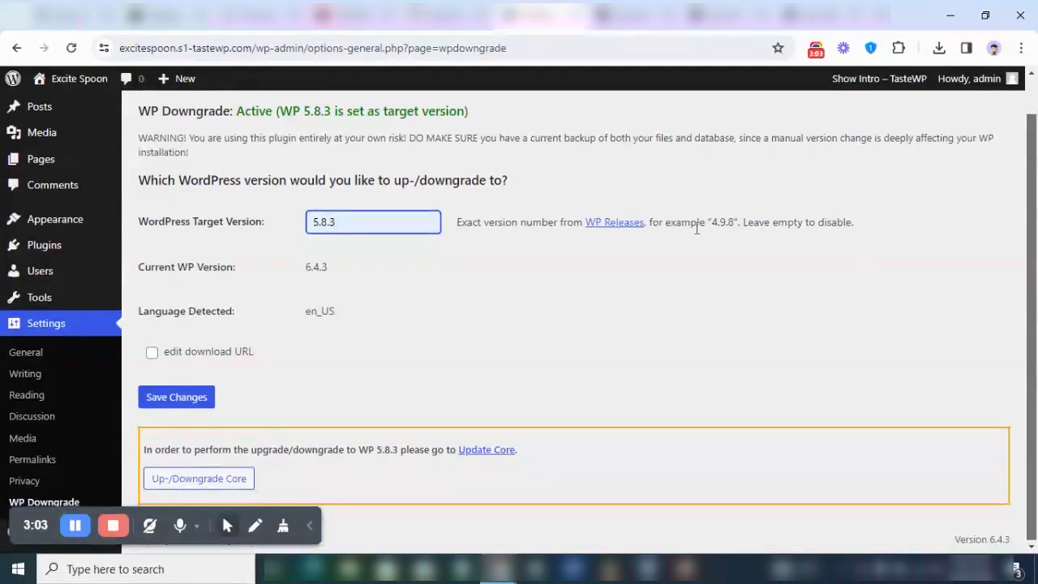
{"action": "right_click", "coordinate": [623, 232]}
{"action": "left_click", "coordinate": [657, 246]}
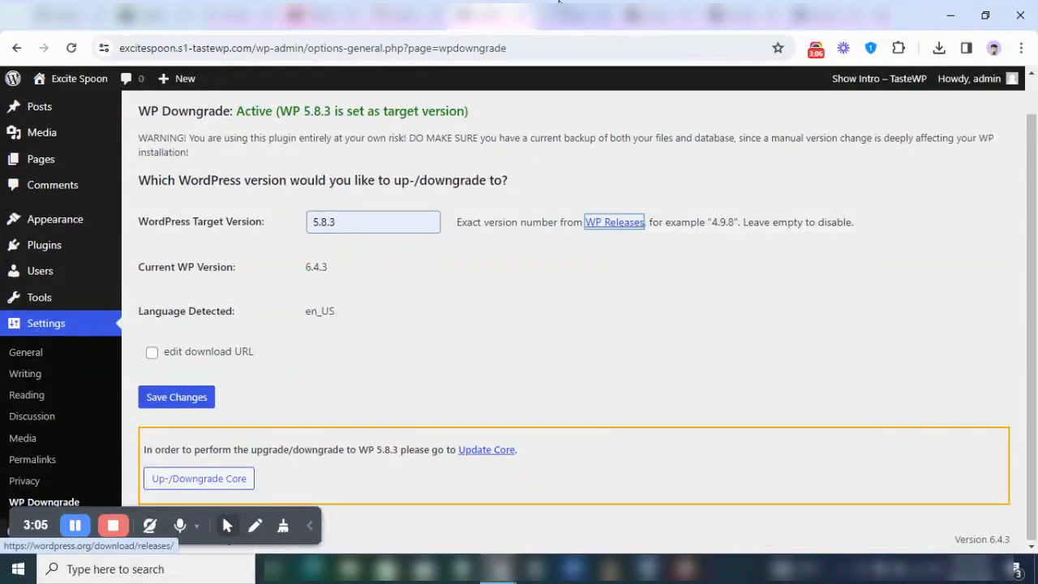
{"action": "left_click", "coordinate": [558, 7]}
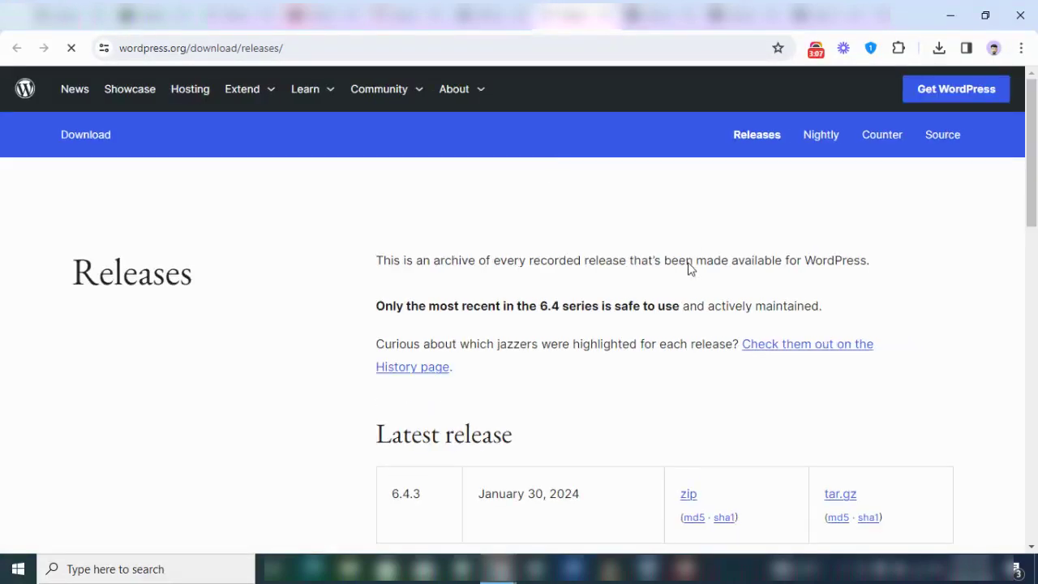
Scroll the releases archive to Past releases and open the 5.8 branch to confirm 5.8.3
{"action": "scroll", "coordinate": [1034, 212], "scroll_direction": "down", "scroll_amount": 2}
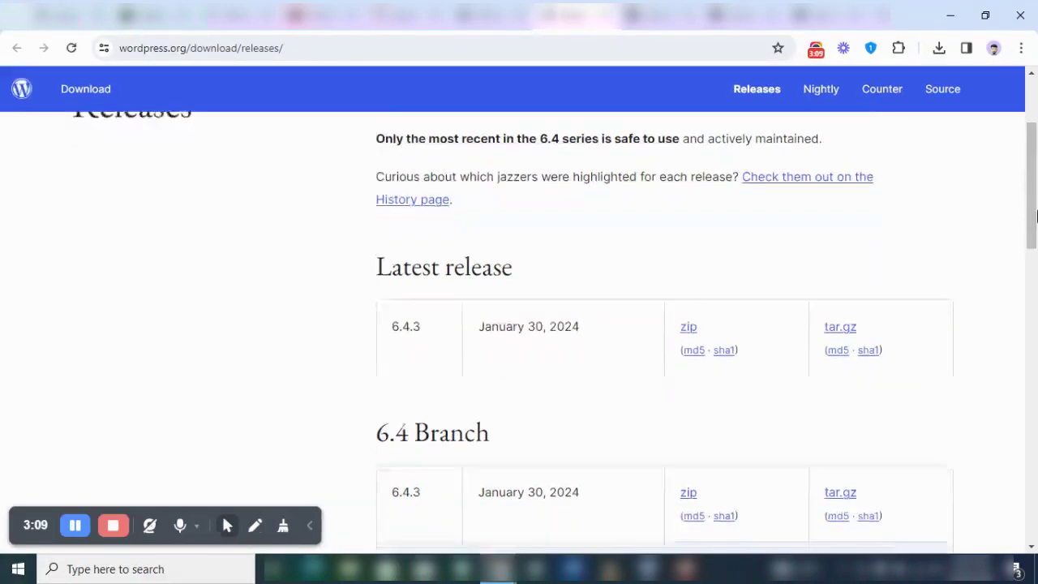
{"action": "scroll", "coordinate": [1034, 212], "scroll_direction": "down", "scroll_amount": 1}
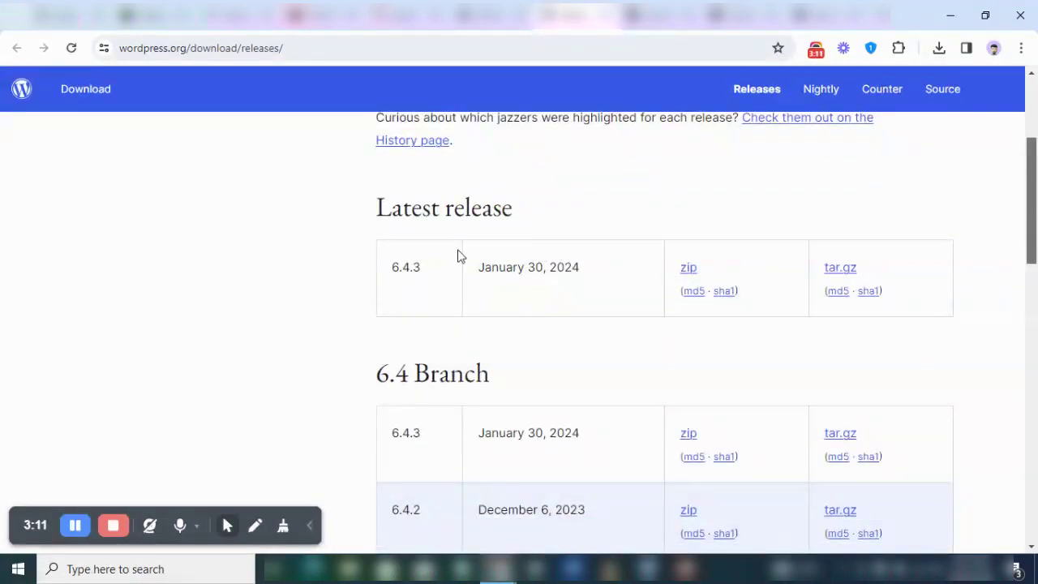
{"action": "scroll", "coordinate": [718, 318], "scroll_direction": "down", "scroll_amount": 1}
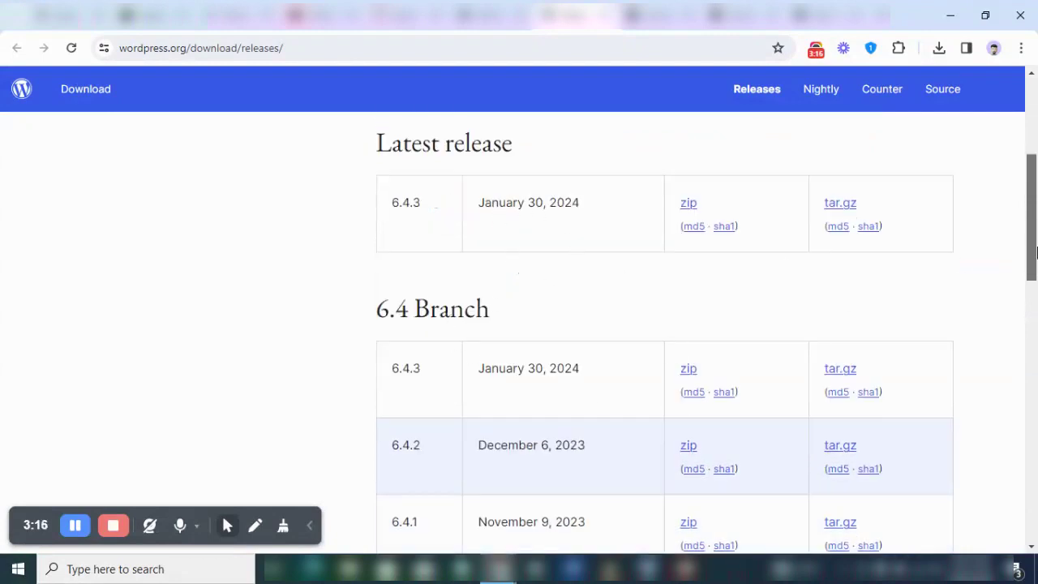
{"action": "scroll", "coordinate": [1035, 253], "scroll_direction": "down", "scroll_amount": 2}
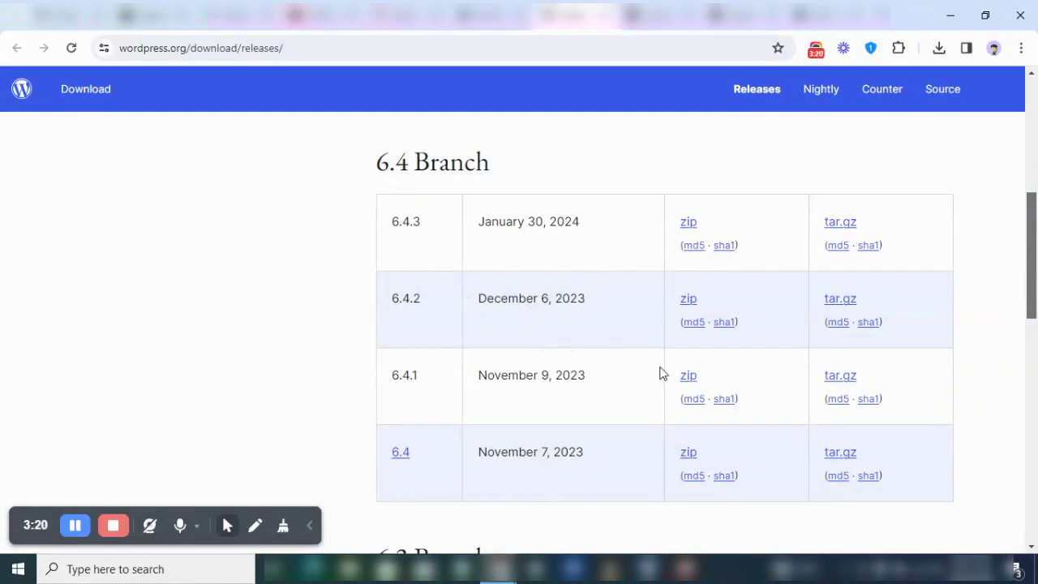
{"action": "scroll", "coordinate": [1034, 307], "scroll_direction": "down", "scroll_amount": 1}
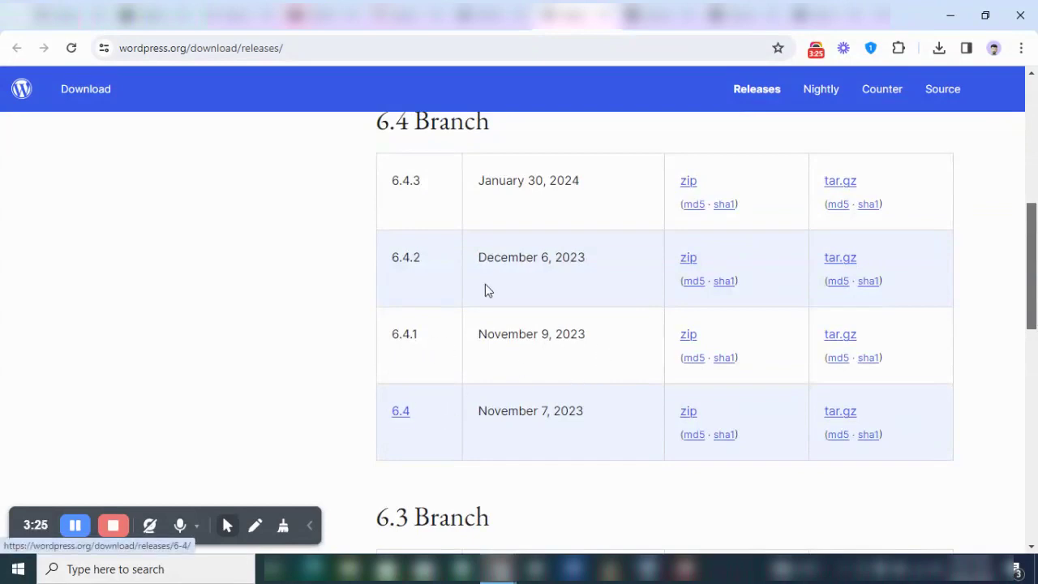
{"action": "left_click_drag", "start_coordinate": [1033, 260], "coordinate": [1035, 393]}
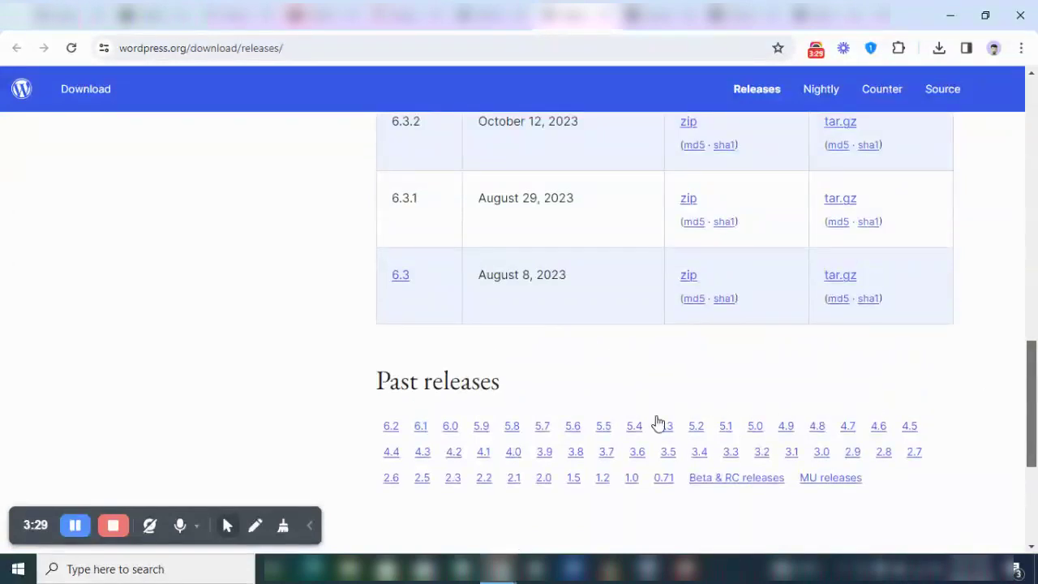
{"action": "right_click", "coordinate": [515, 431]}
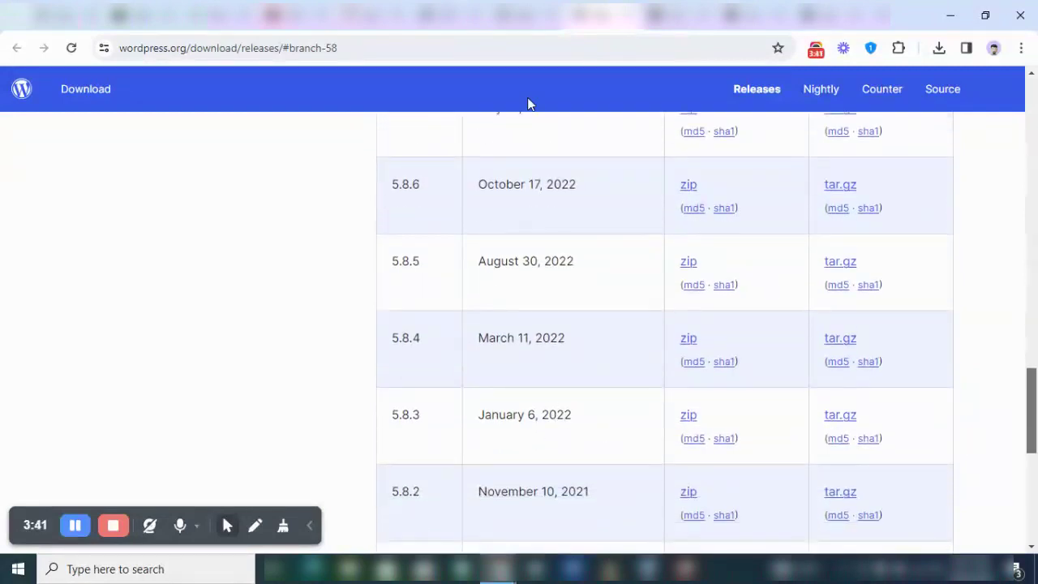
{"action": "left_click", "coordinate": [533, 10]}
{"action": "left_click", "coordinate": [462, 4]}
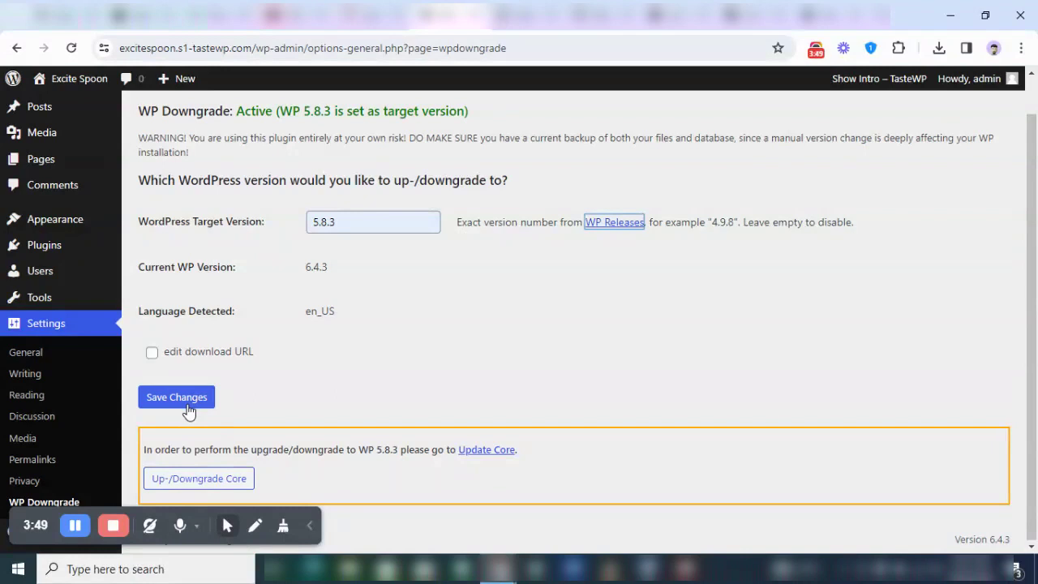
Open Up-/Downgrade Core to see the Updates page offering Re-install version 5.8.3
{"action": "left_click", "coordinate": [225, 486]}
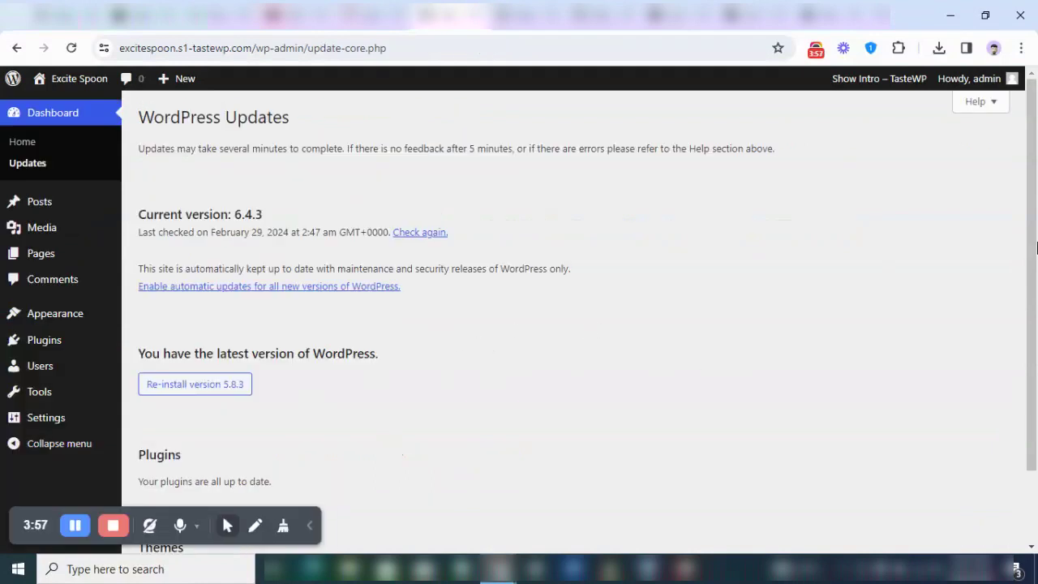
{"action": "left_click_drag", "start_coordinate": [1037, 247], "coordinate": [1037, 361]}
{"action": "scroll", "coordinate": [1036, 360], "scroll_direction": "up", "scroll_amount": 2}
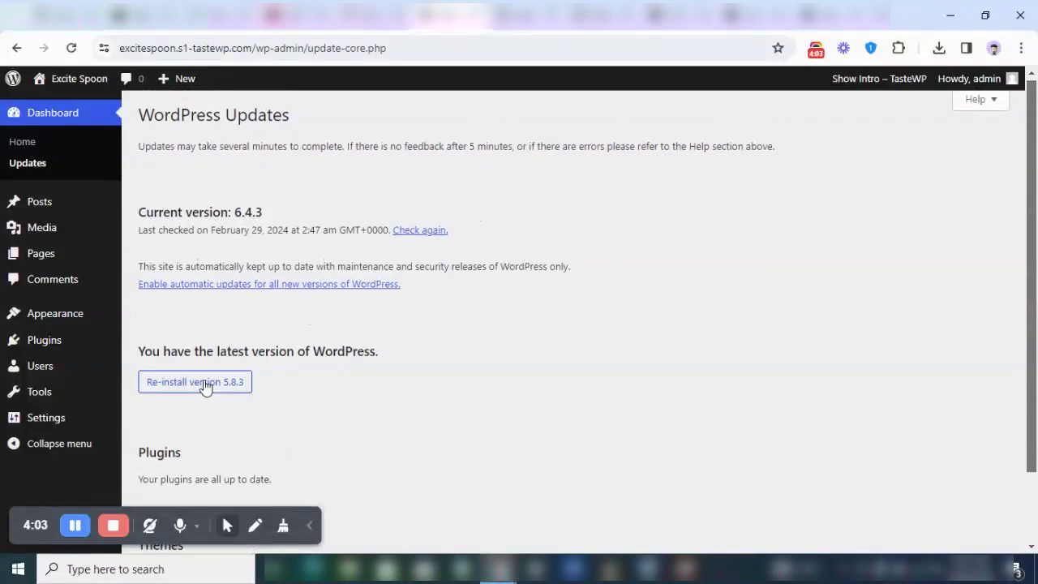
{"action": "mouse_move", "coordinate": [90, 394]}
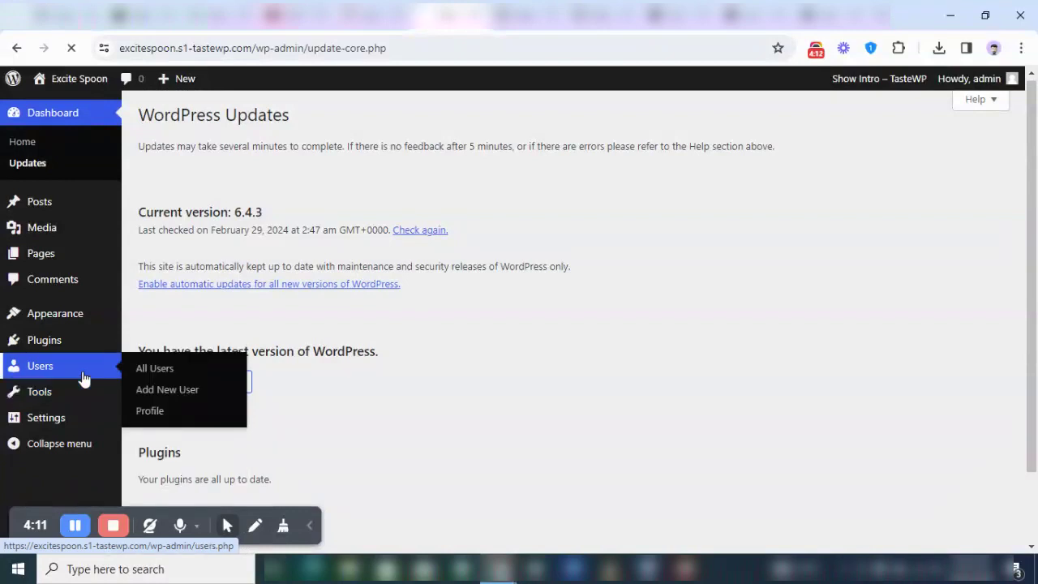
{"action": "left_click", "coordinate": [84, 377]}
Go to Settings > WP Downgrade and save the 5.8.3 target version
{"action": "left_click", "coordinate": [70, 388]}
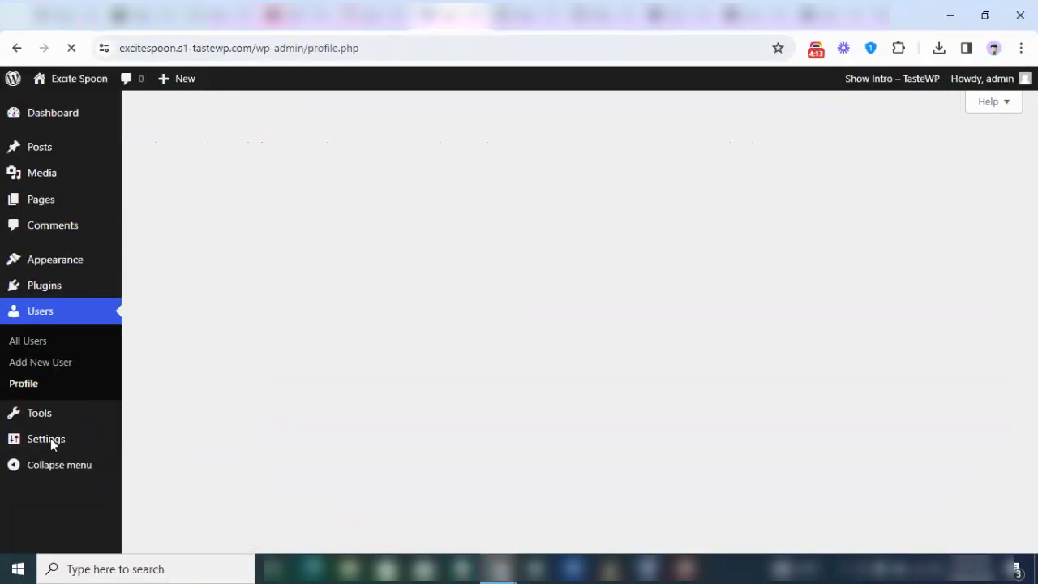
{"action": "left_click", "coordinate": [50, 438]}
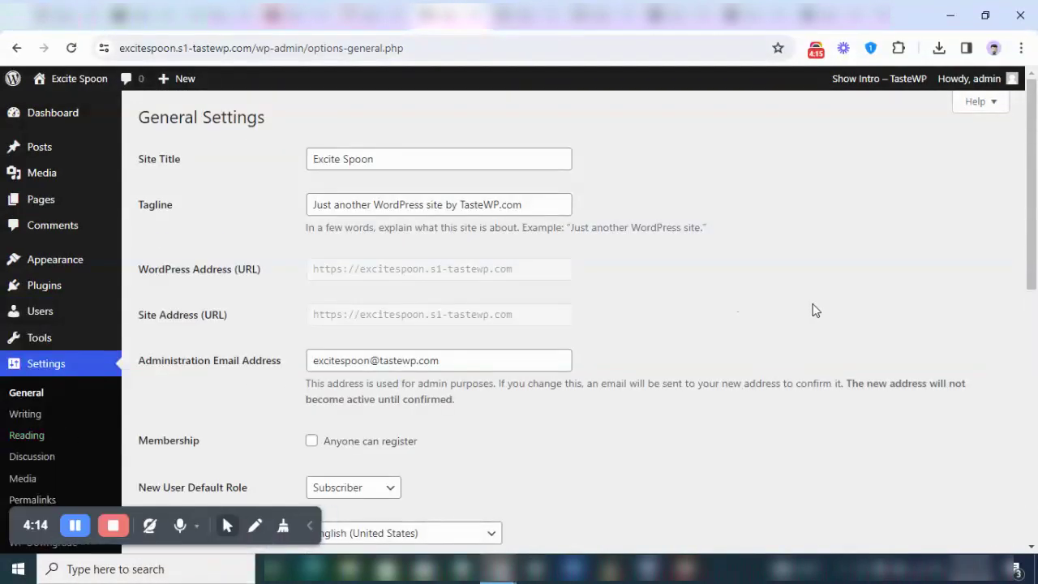
{"action": "scroll", "coordinate": [291, 263], "scroll_direction": "down", "scroll_amount": 3}
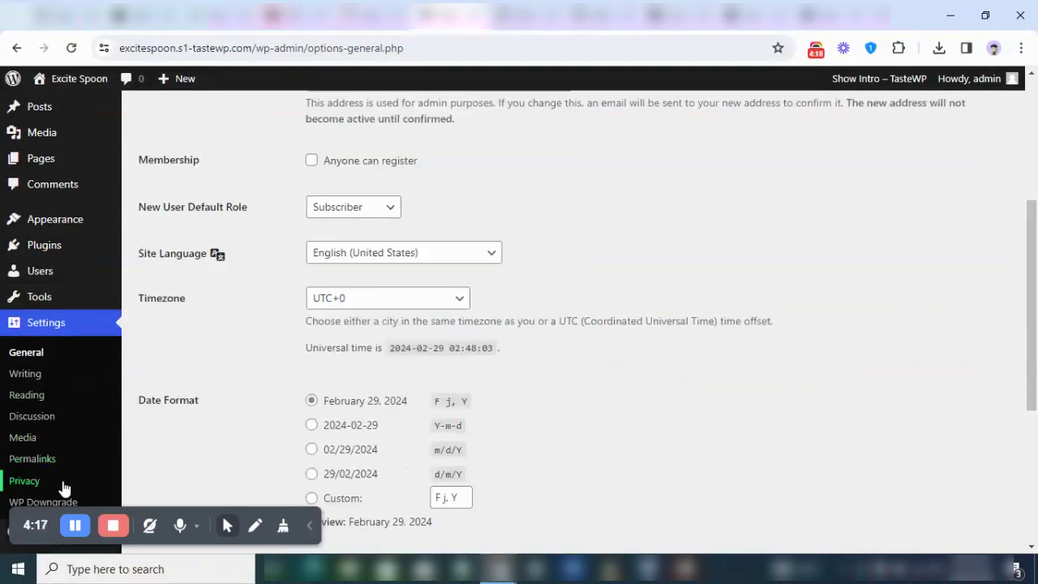
{"action": "left_click", "coordinate": [60, 501]}
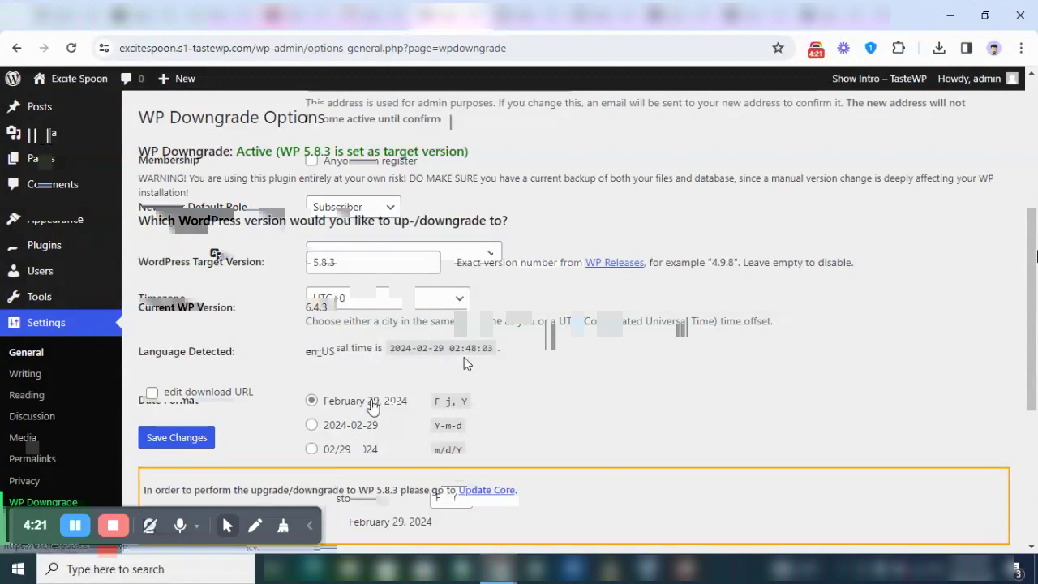
{"action": "left_click", "coordinate": [183, 395]}
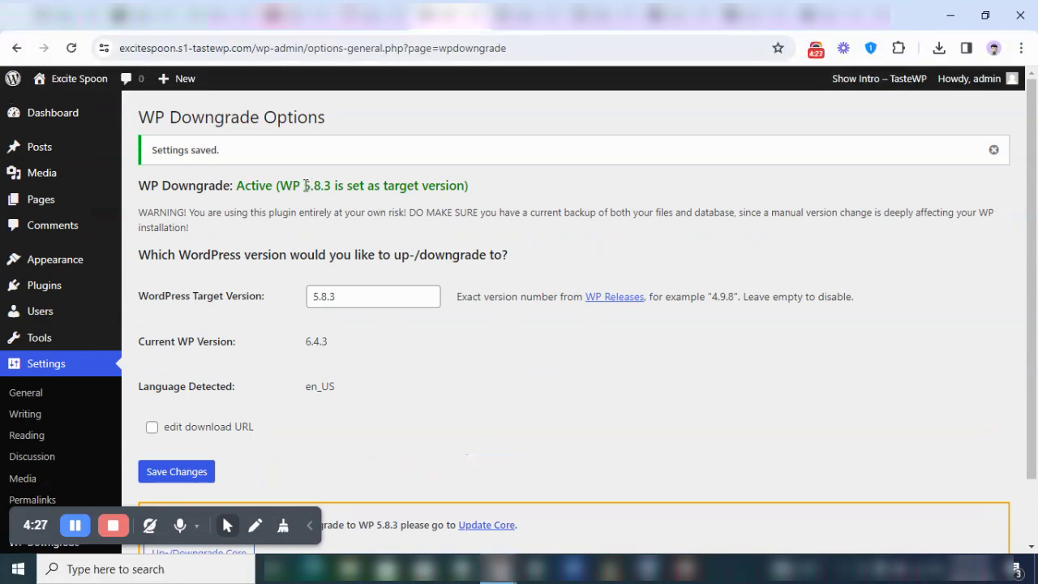
{"action": "left_click_drag", "start_coordinate": [305, 185], "coordinate": [436, 207]}
{"action": "left_click", "coordinate": [522, 193]}
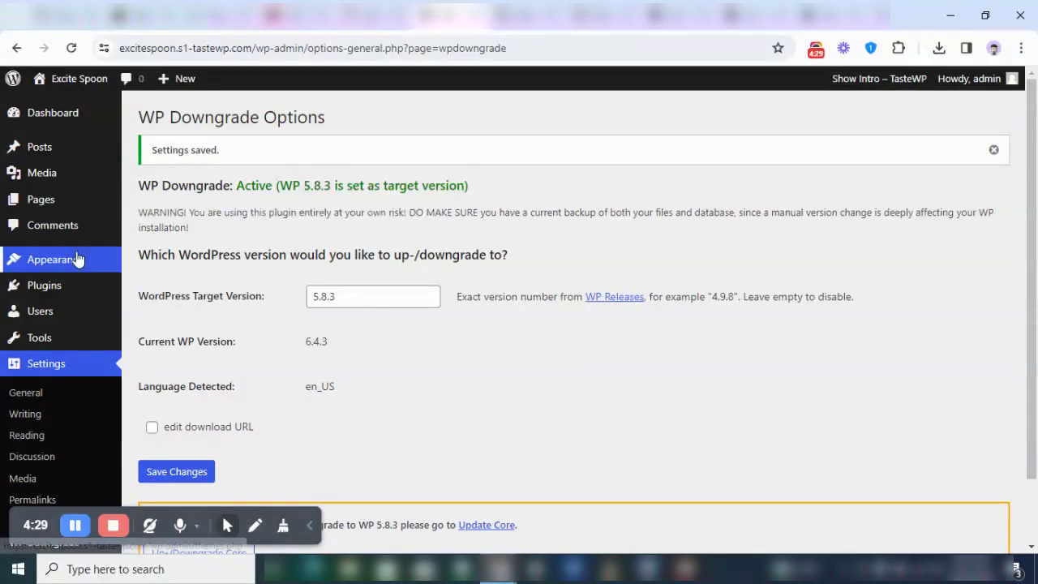
Search 'eleme' in Add New Plugin, then install and activate Elementor Website Builder
{"action": "left_click", "coordinate": [44, 285]}
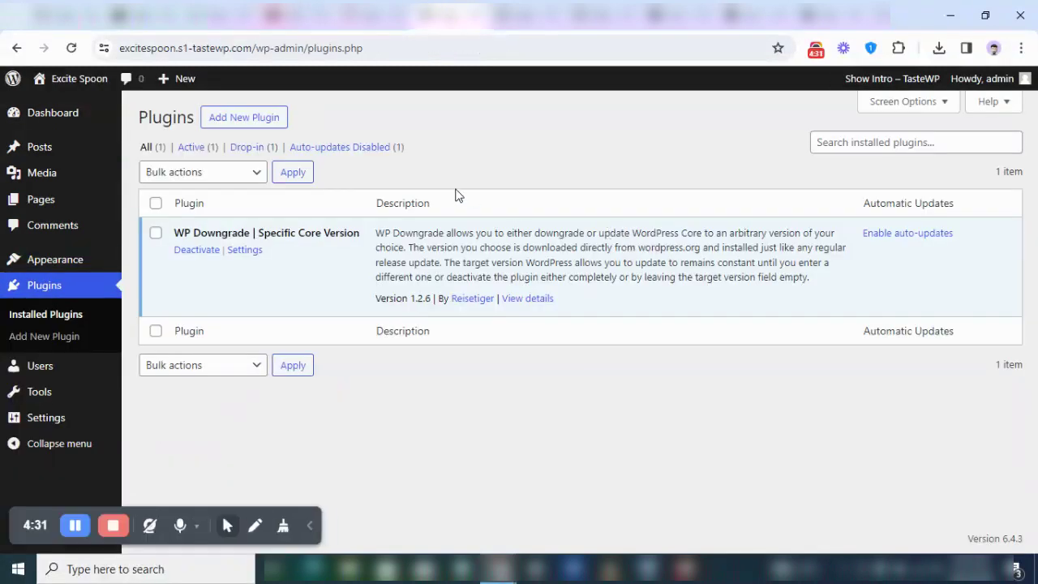
{"action": "left_click", "coordinate": [320, 153]}
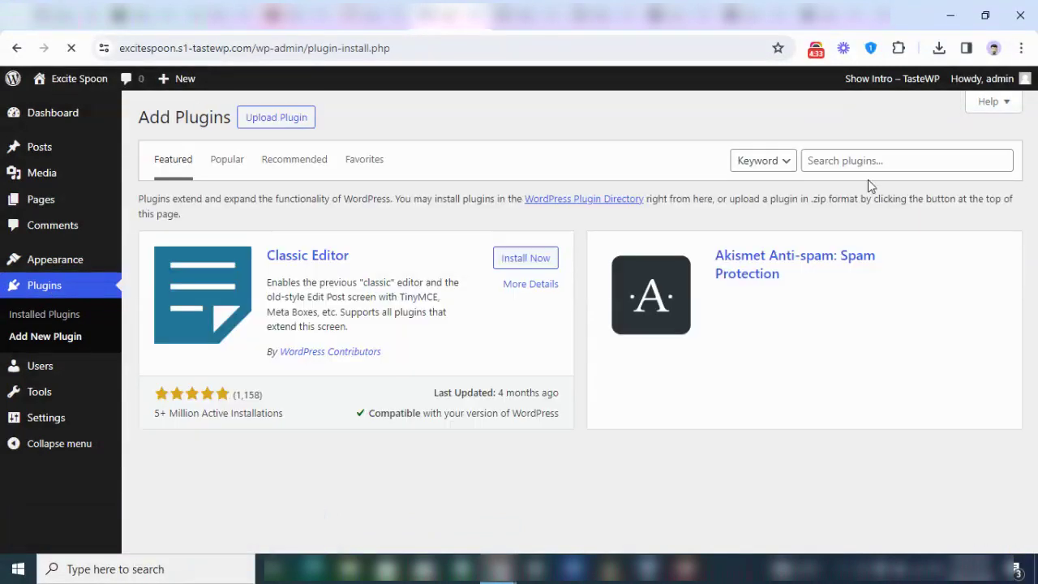
{"action": "left_click", "coordinate": [813, 166]}
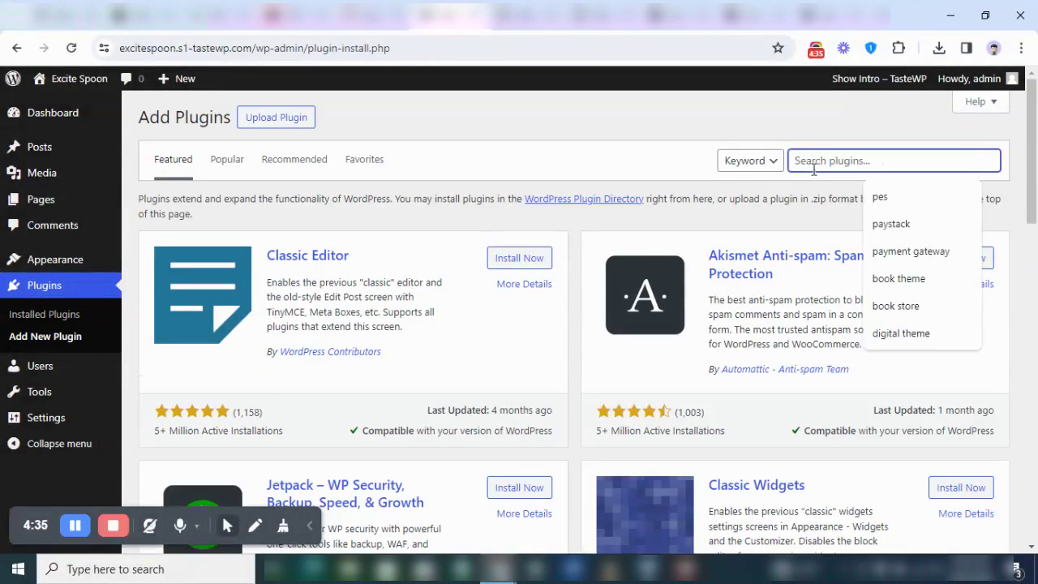
{"action": "type", "text": "elementor"}
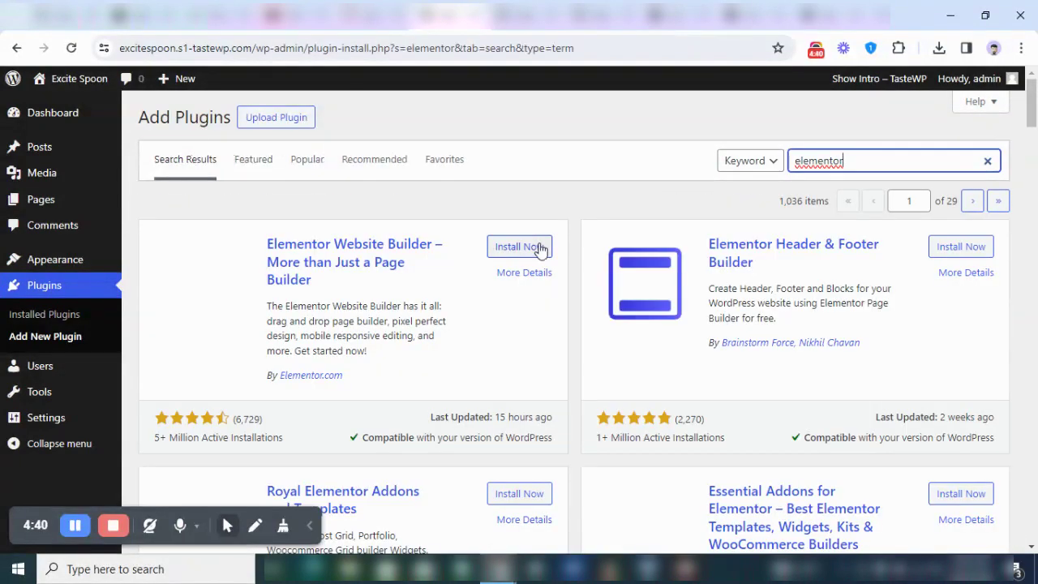
{"action": "left_click", "coordinate": [539, 249]}
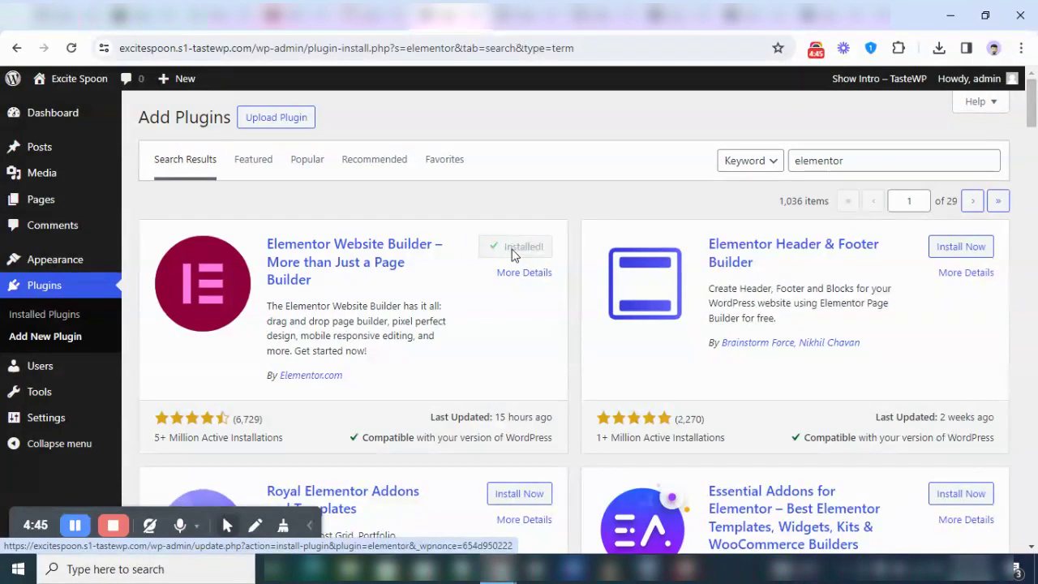
{"action": "left_click", "coordinate": [516, 253]}
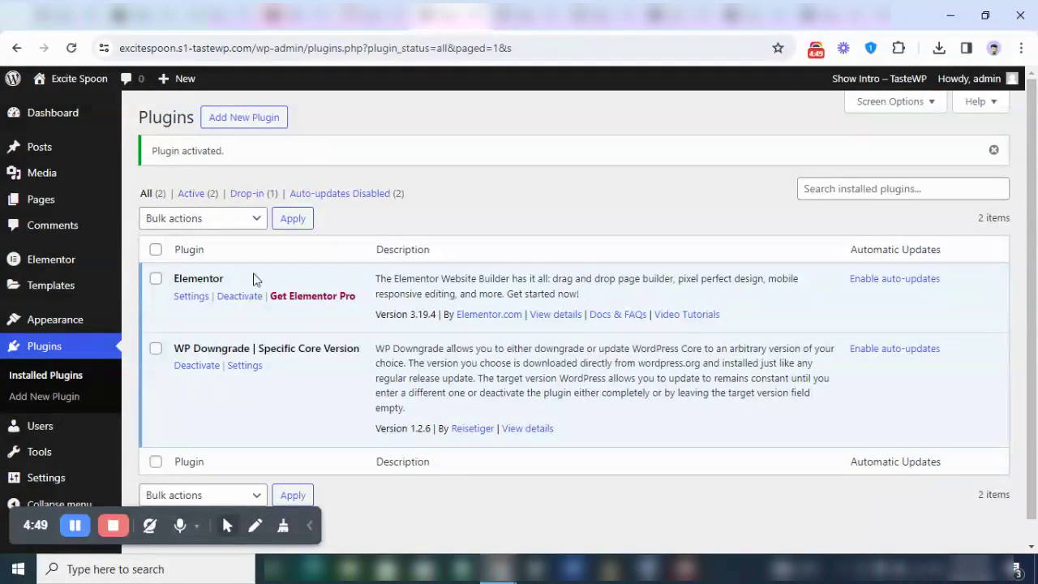
Visit Elementor settings, the Dashboard and General Settings, then reopen the WP Downgrade options
{"action": "left_click", "coordinate": [189, 298]}
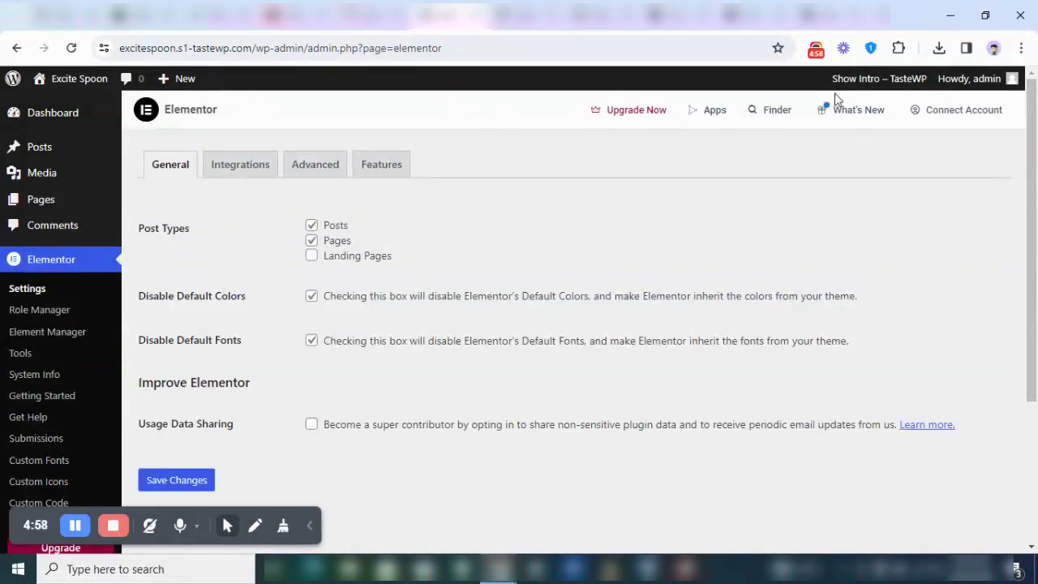
{"action": "left_click", "coordinate": [155, 136]}
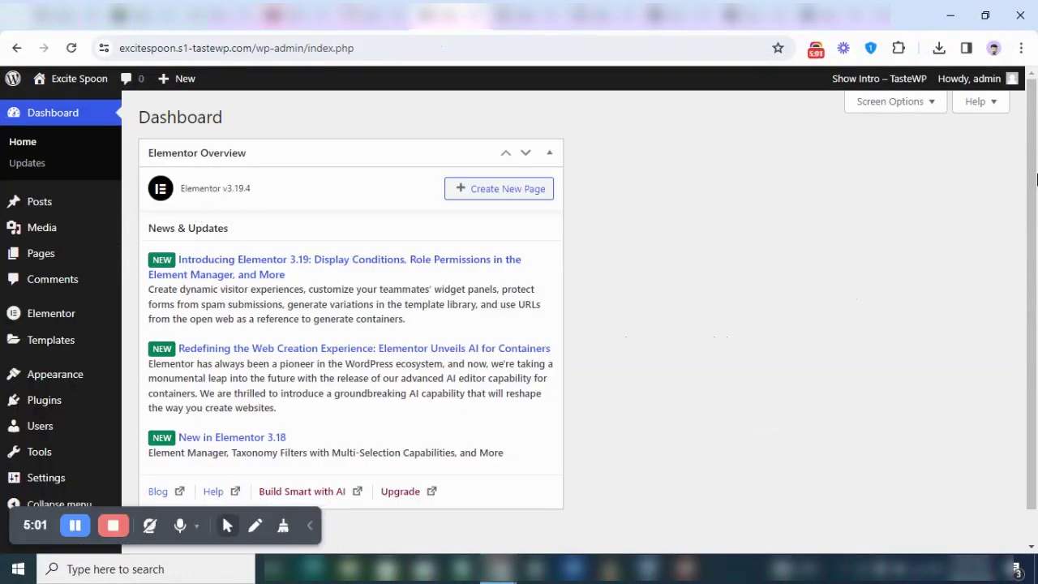
{"action": "scroll", "coordinate": [1036, 178], "scroll_direction": "down", "scroll_amount": 1}
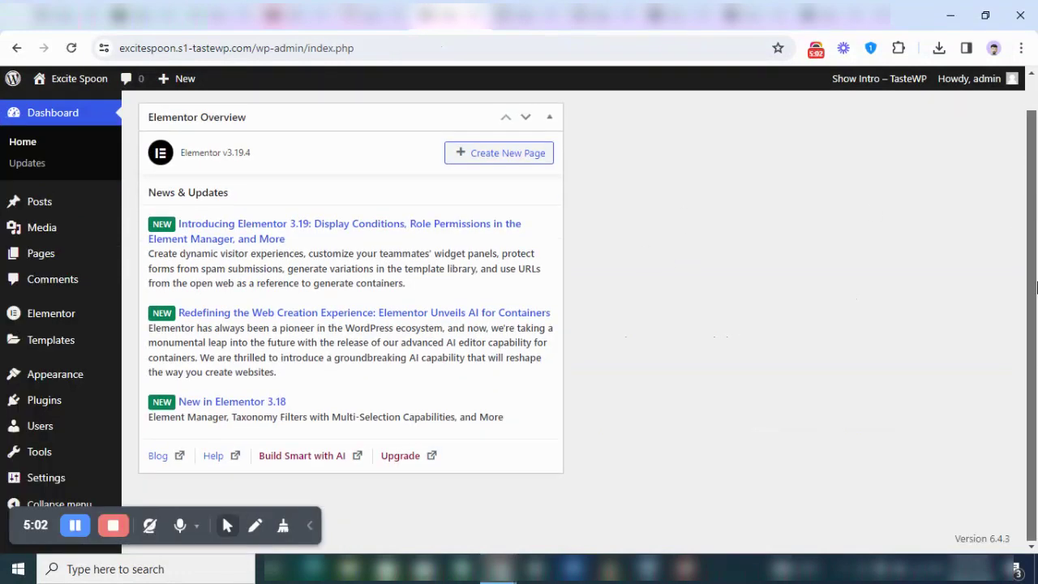
{"action": "left_click", "coordinate": [45, 477]}
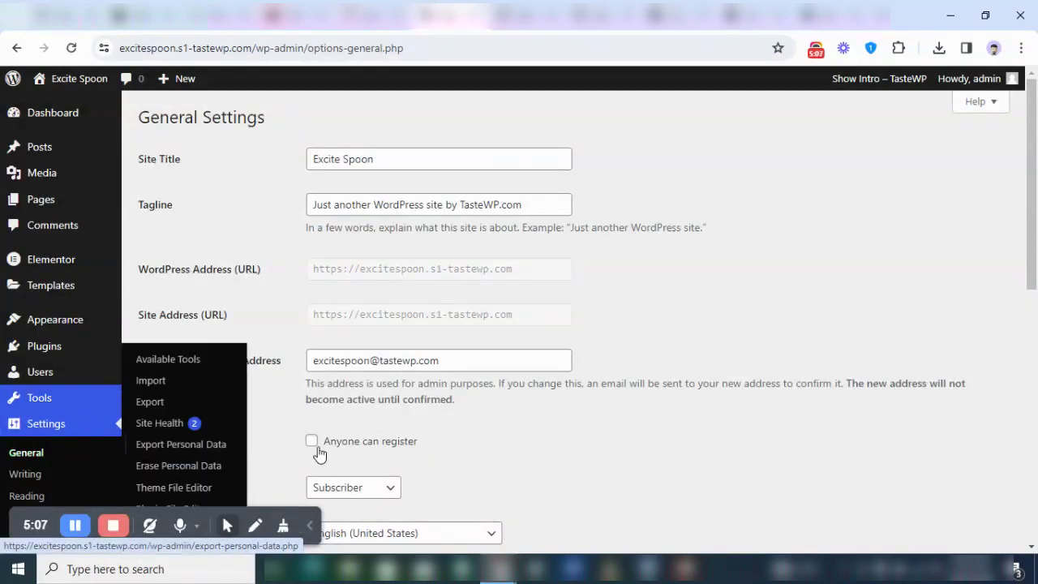
{"action": "left_click_drag", "start_coordinate": [1032, 260], "coordinate": [1036, 368]}
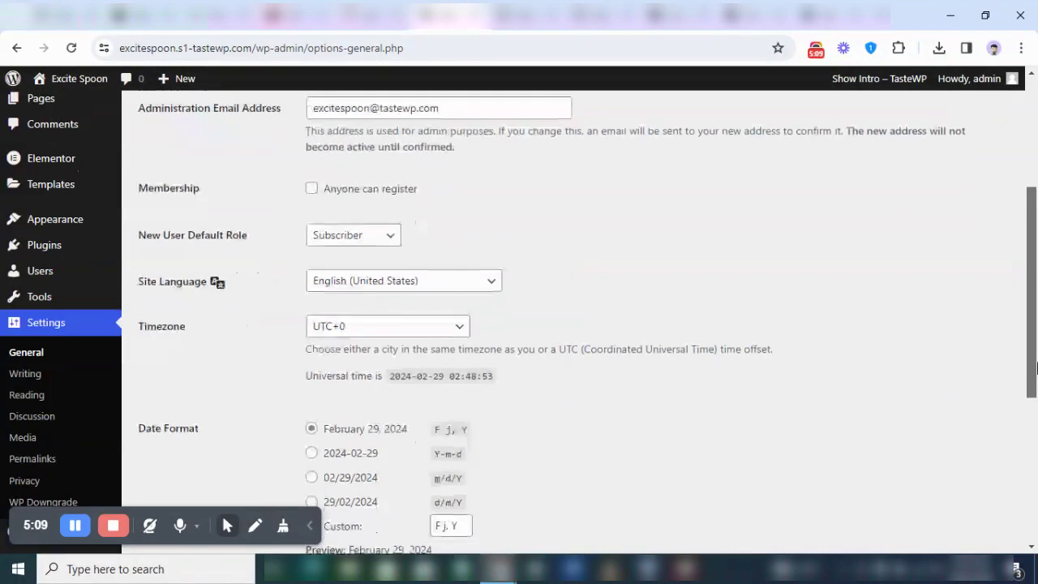
{"action": "left_click", "coordinate": [43, 502]}
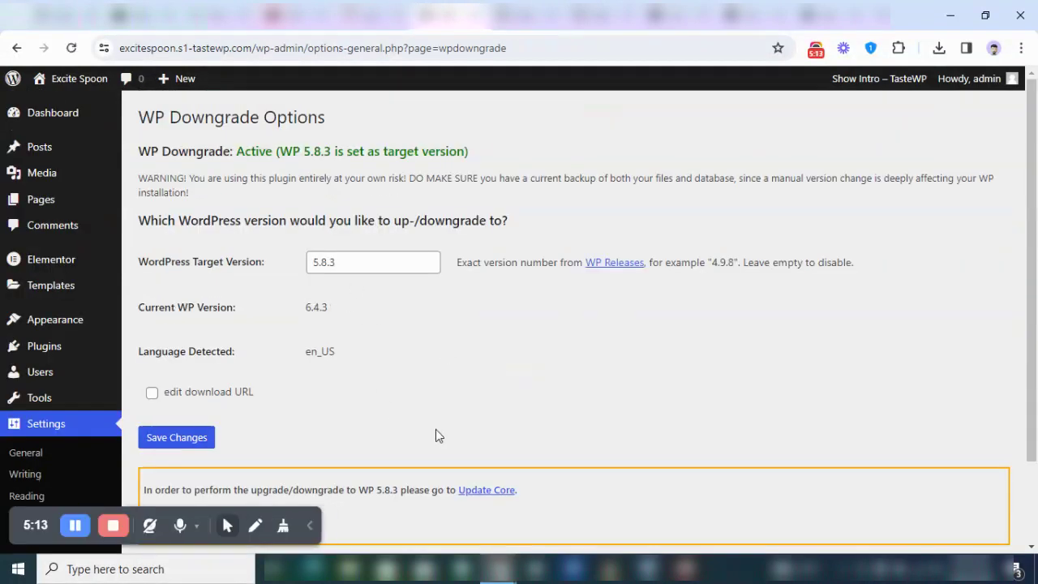
From Update Core, re-install WordPress 5.8.3, which ends in the Twenty Twenty-Four critical error
{"action": "left_click", "coordinate": [489, 490]}
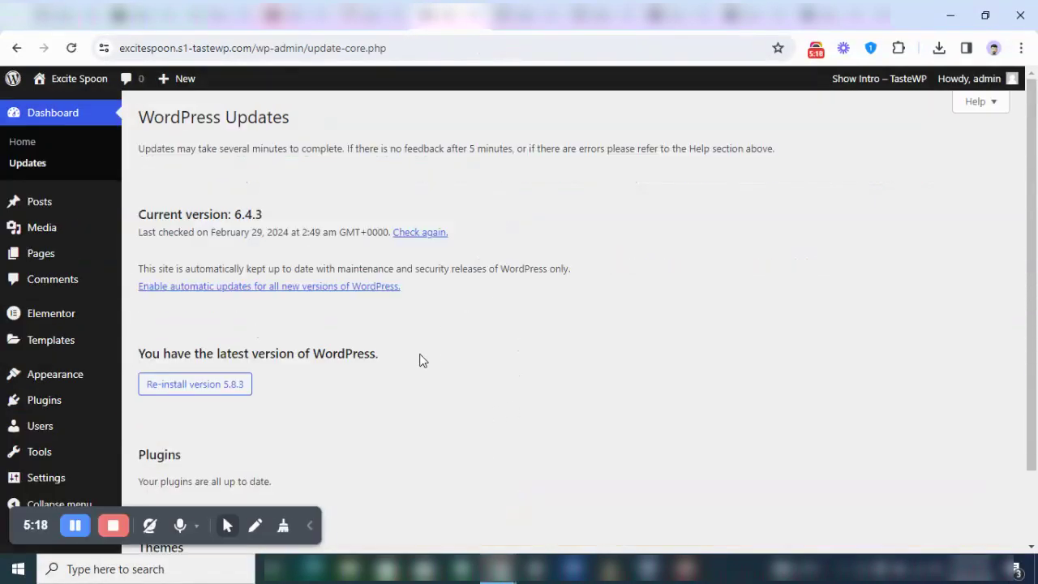
{"action": "left_click", "coordinate": [206, 389]}
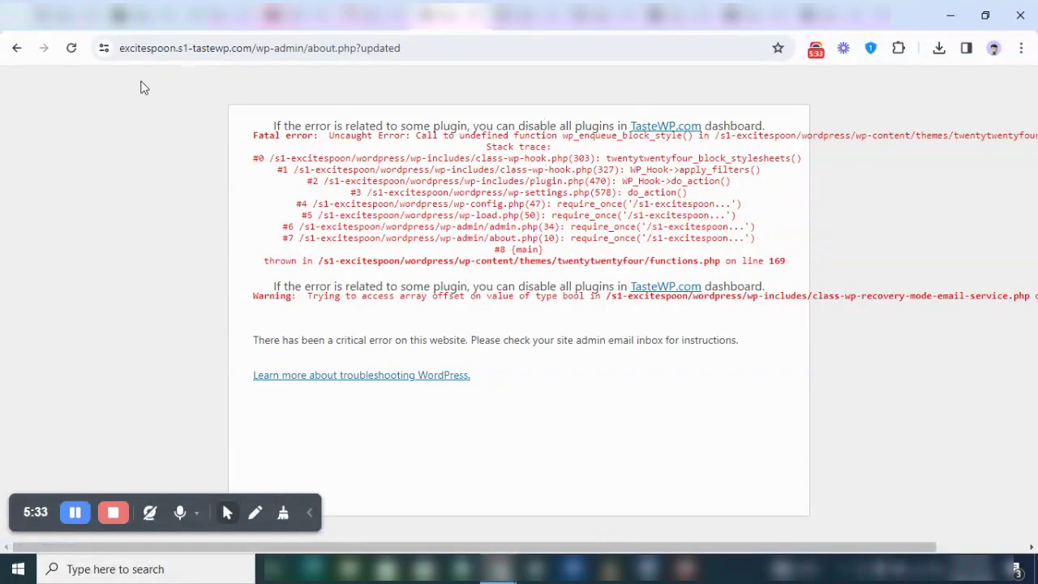
Open the site URL from the TasteWP credentials page in a new tab
{"action": "left_click", "coordinate": [17, 49]}
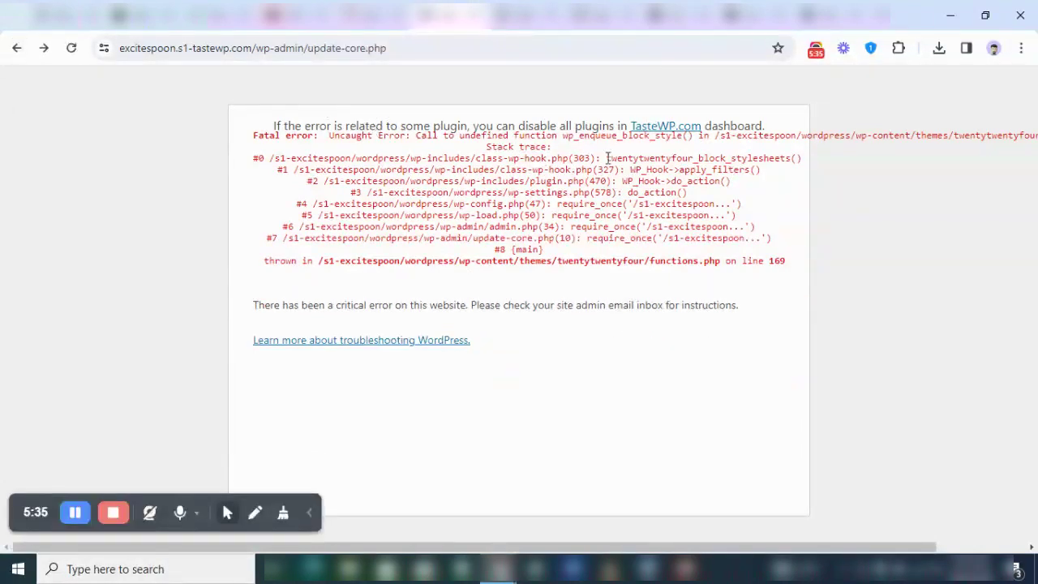
{"action": "left_click", "coordinate": [375, 15]}
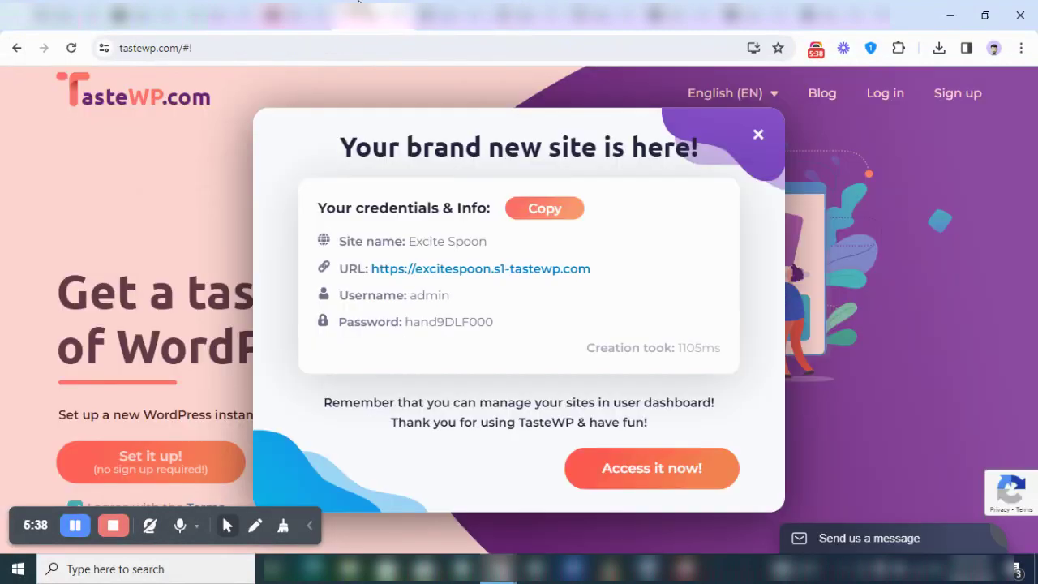
{"action": "right_click", "coordinate": [498, 272]}
{"action": "left_click", "coordinate": [562, 284]}
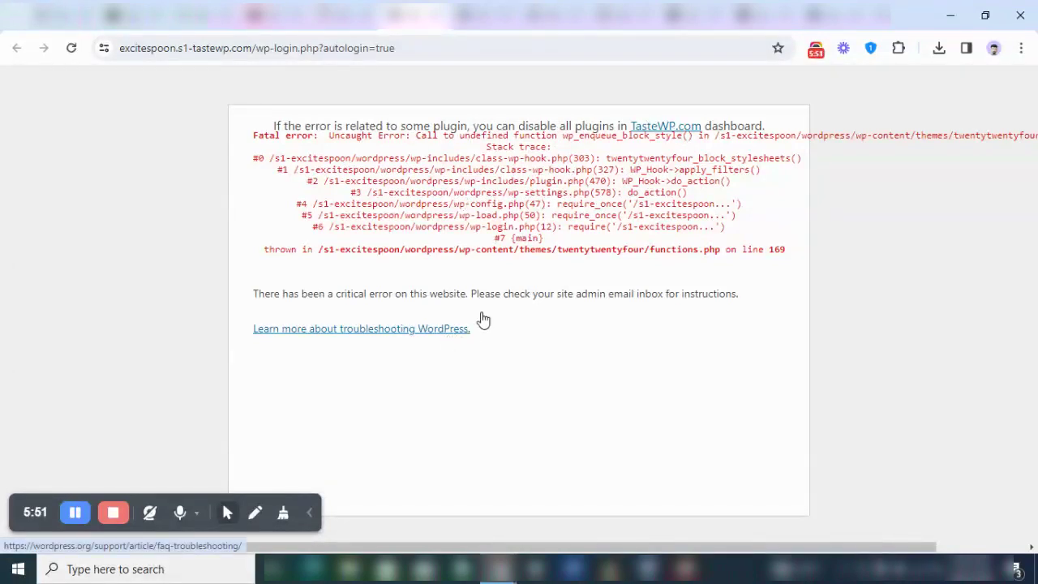
Retry the admin login with 'Access it now!', which shows the same fatal error
{"action": "left_click", "coordinate": [327, 3]}
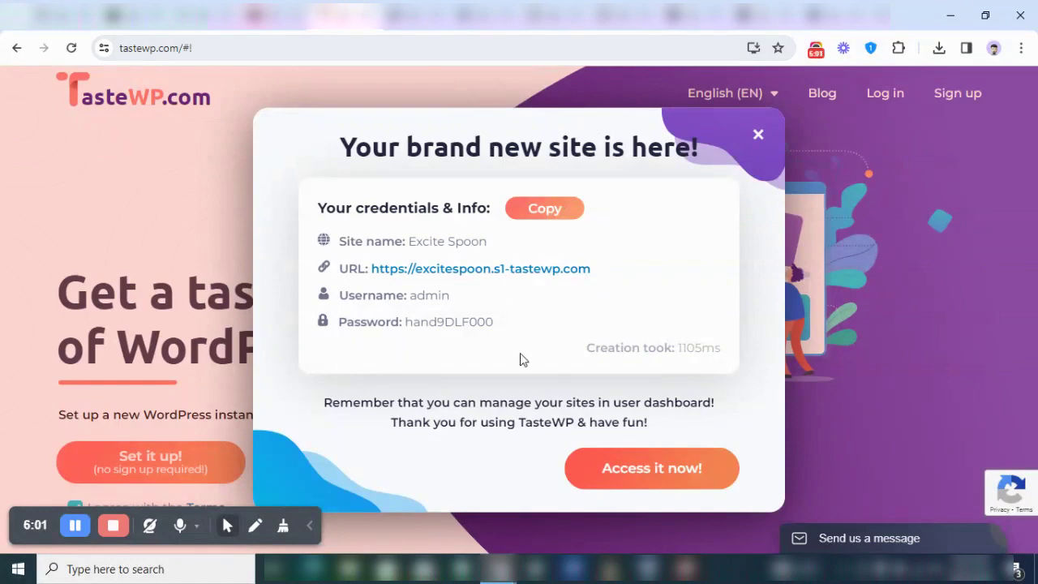
{"action": "left_click", "coordinate": [616, 474]}
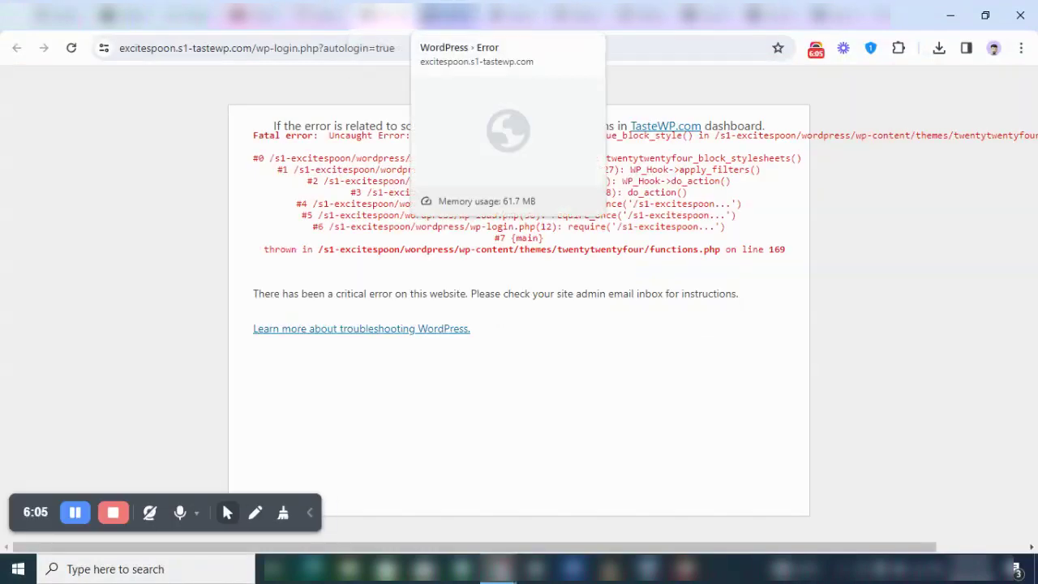
{"action": "left_click", "coordinate": [381, 15]}
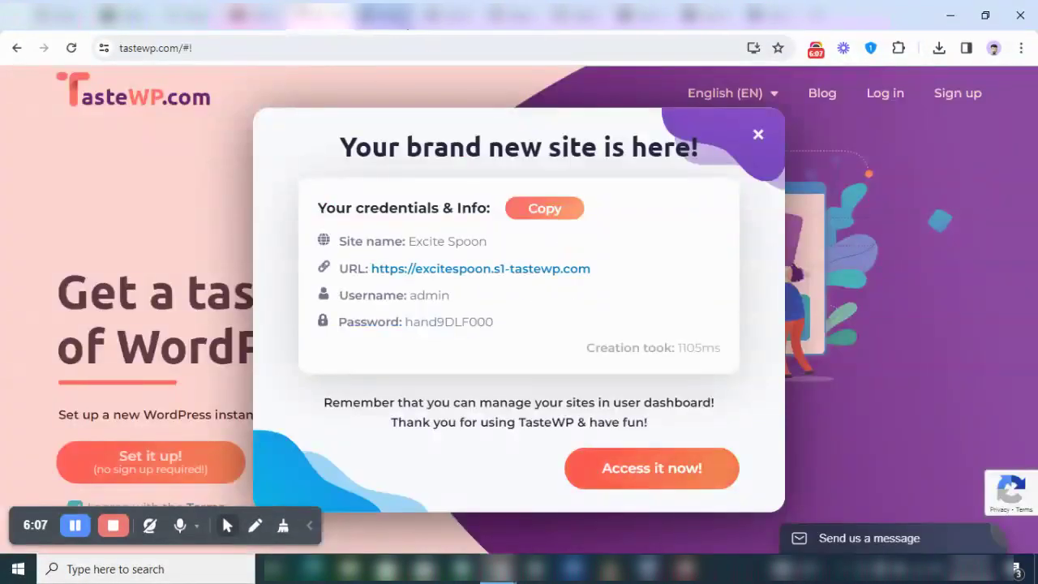
{"action": "left_click", "coordinate": [381, 14]}
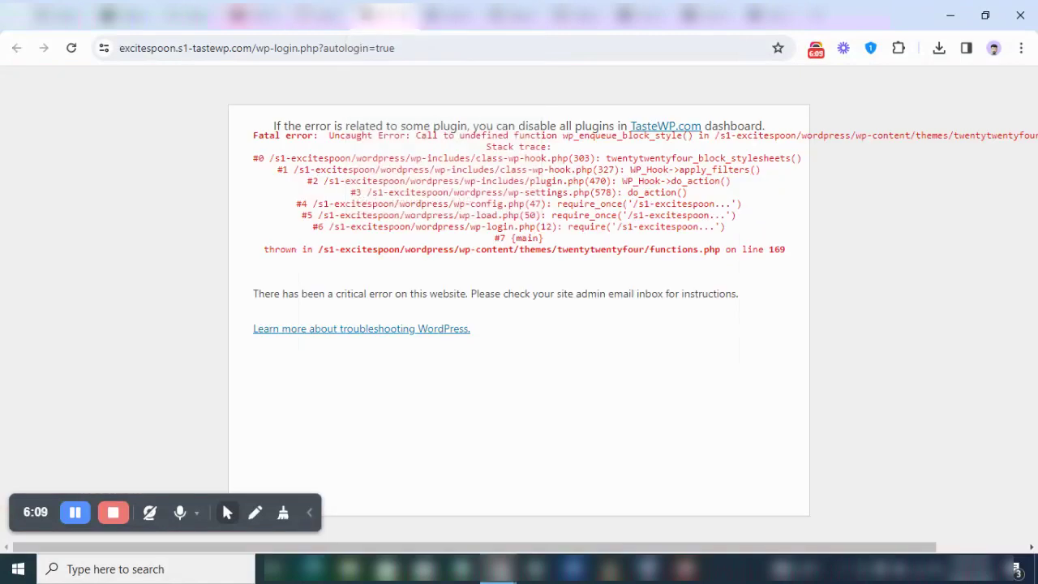
{"action": "left_click", "coordinate": [312, 14]}
{"action": "left_click", "coordinate": [381, 15]}
{"action": "left_click", "coordinate": [356, 15]}
Return to the TECHWEBHACK YouTube tab and open its '4 more links' in a new tab
{"action": "left_click", "coordinate": [325, 14]}
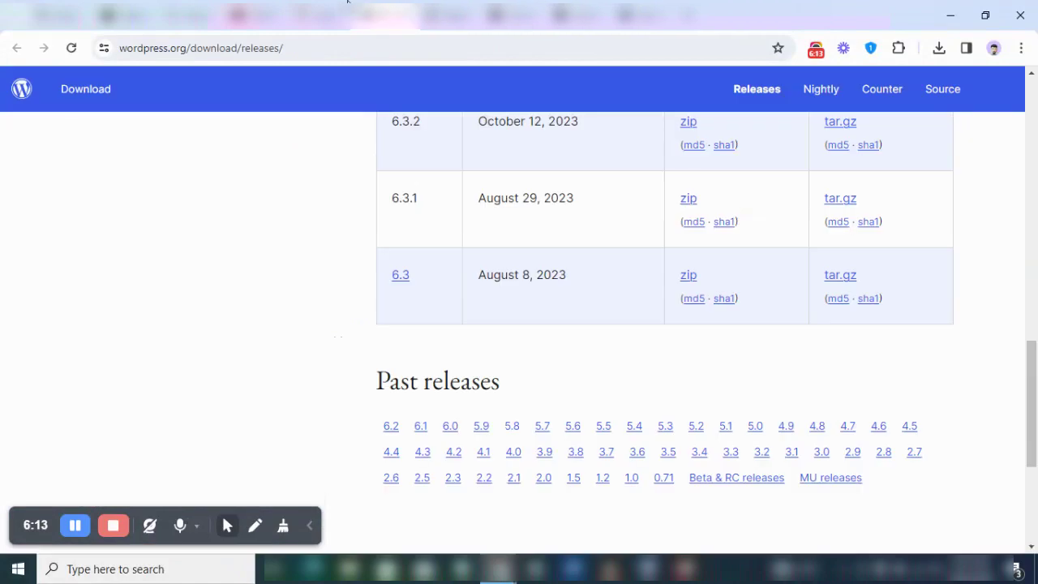
{"action": "left_click", "coordinate": [288, 12]}
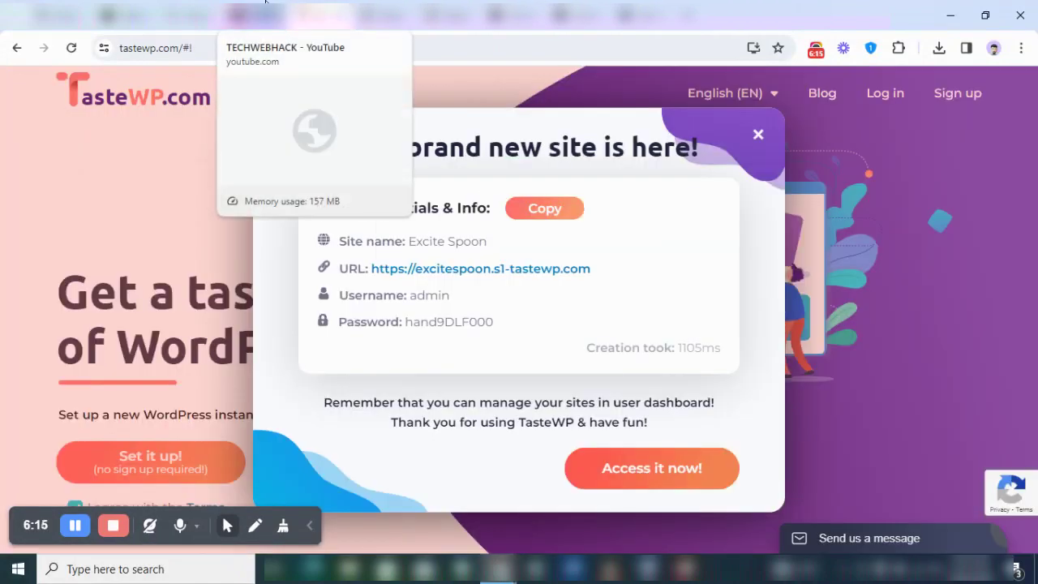
{"action": "left_click", "coordinate": [265, 4]}
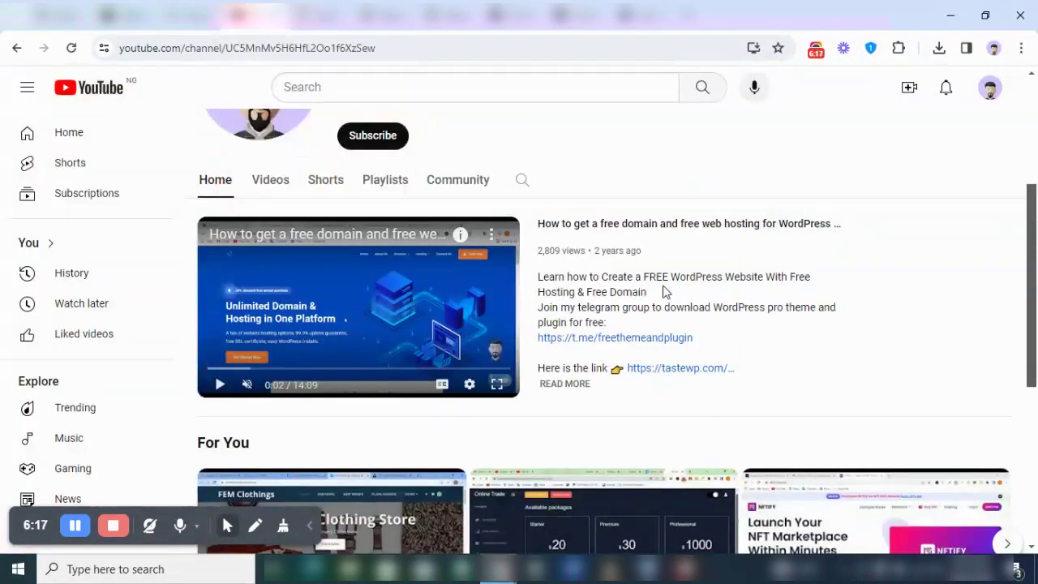
{"action": "scroll", "coordinate": [1035, 265], "scroll_direction": "up", "scroll_amount": 1}
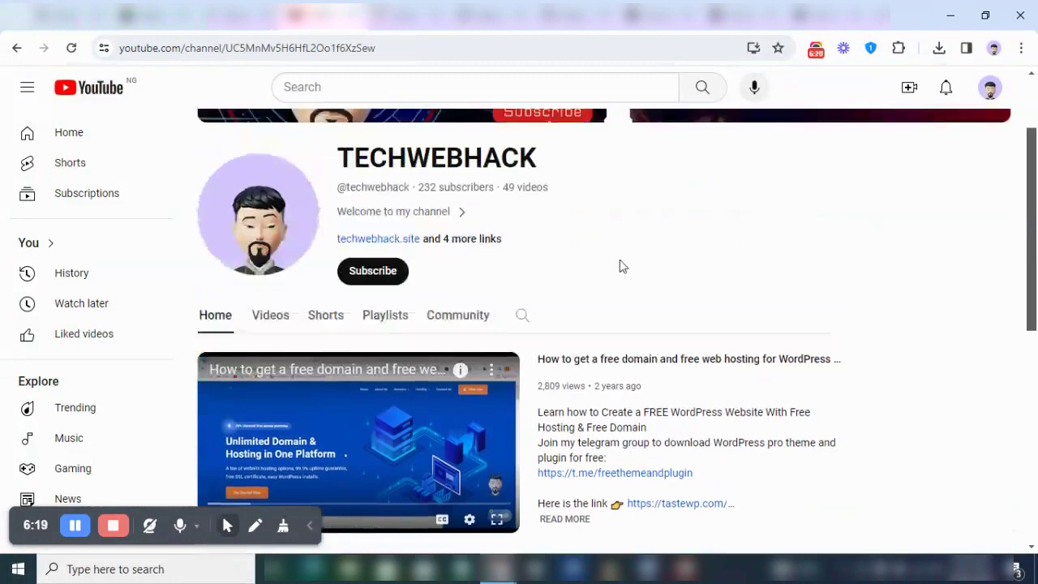
{"action": "right_click", "coordinate": [480, 249]}
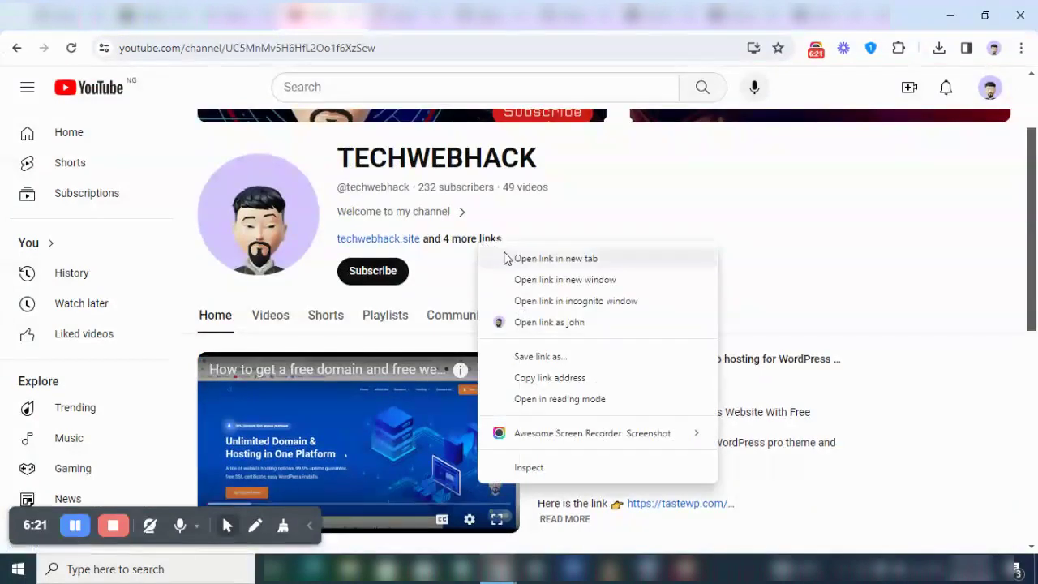
{"action": "left_click", "coordinate": [519, 257]}
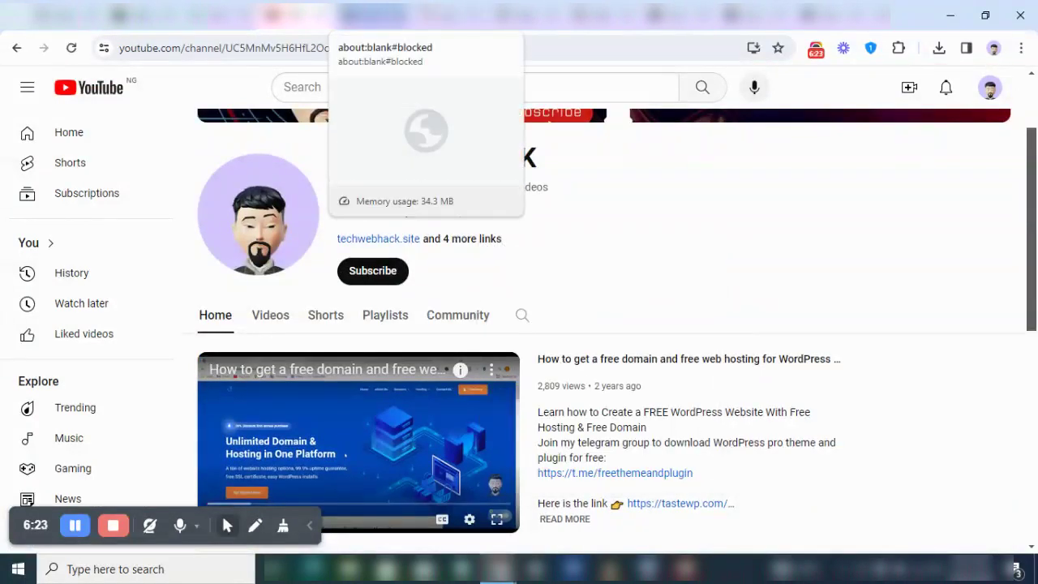